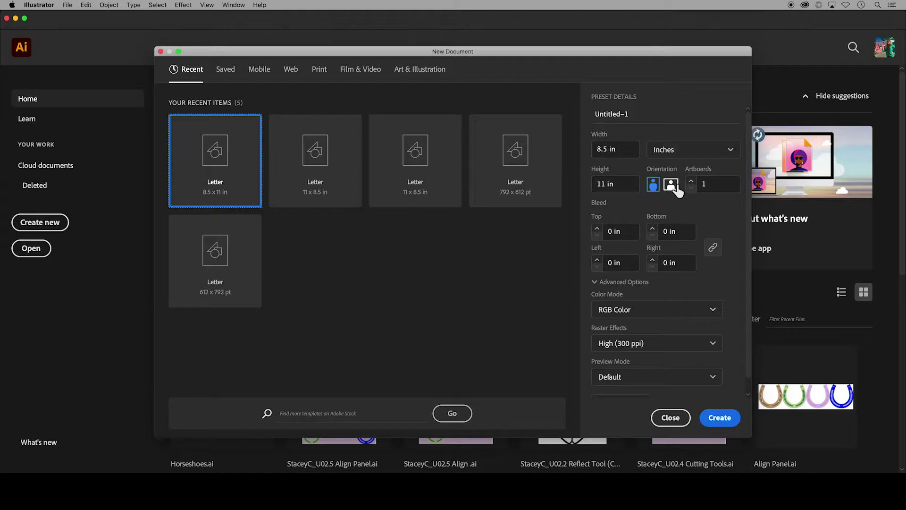
Create a new Letter document in landscape orientation, 11 by 8.5 in
{"action": "left_click", "coordinate": [678, 189]}
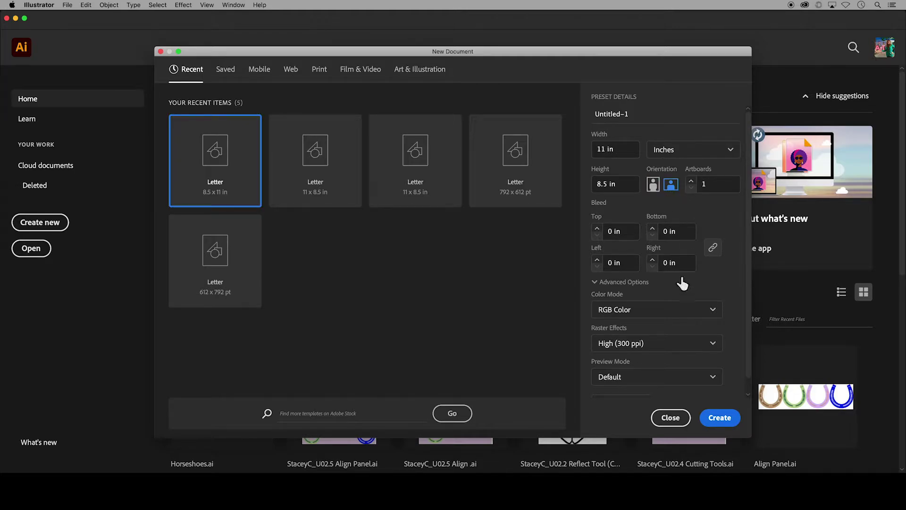
{"action": "left_click", "coordinate": [719, 419]}
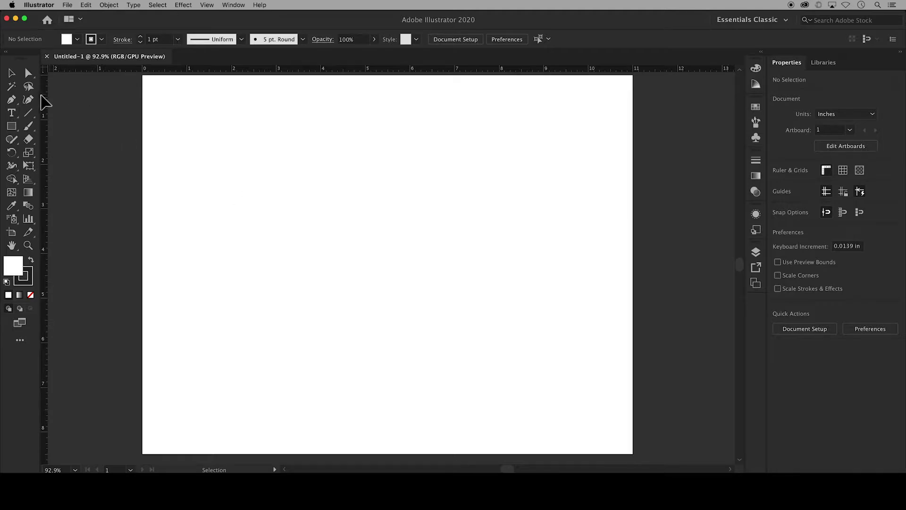
Draw a text box about 3.02 by 2.55 in on the artboard's upper left and replace its placeholder with the copied "Text Box:" instructions
{"action": "left_click", "coordinate": [15, 113]}
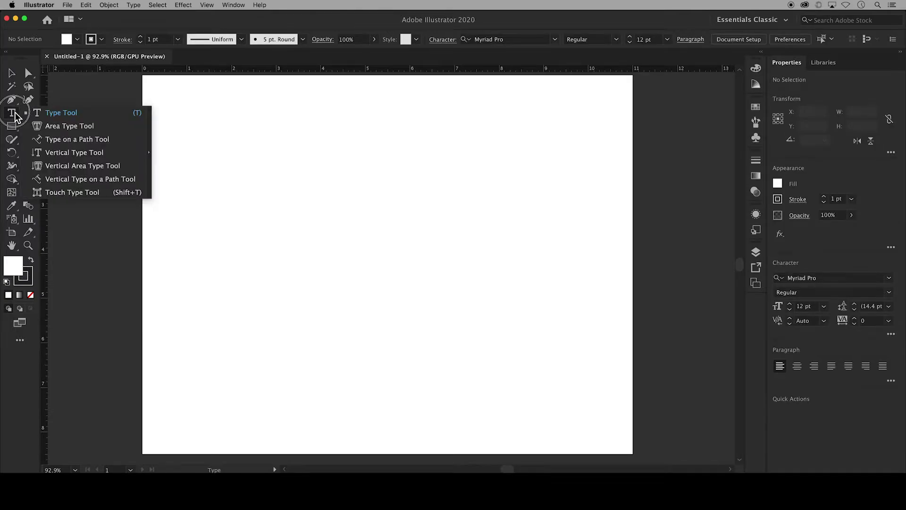
{"action": "left_click_drag", "start_coordinate": [15, 116], "coordinate": [69, 114]}
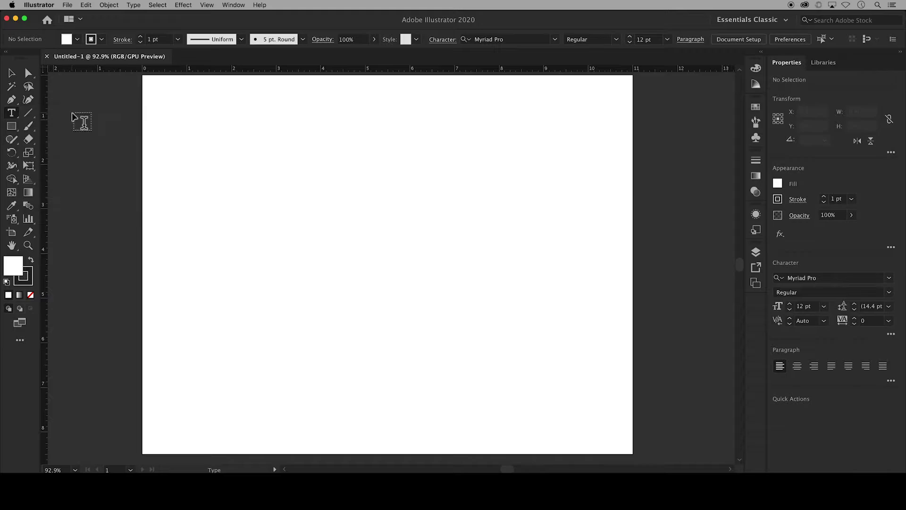
{"action": "left_click", "coordinate": [170, 133]}
{"action": "left_click_drag", "start_coordinate": [171, 133], "coordinate": [305, 245]}
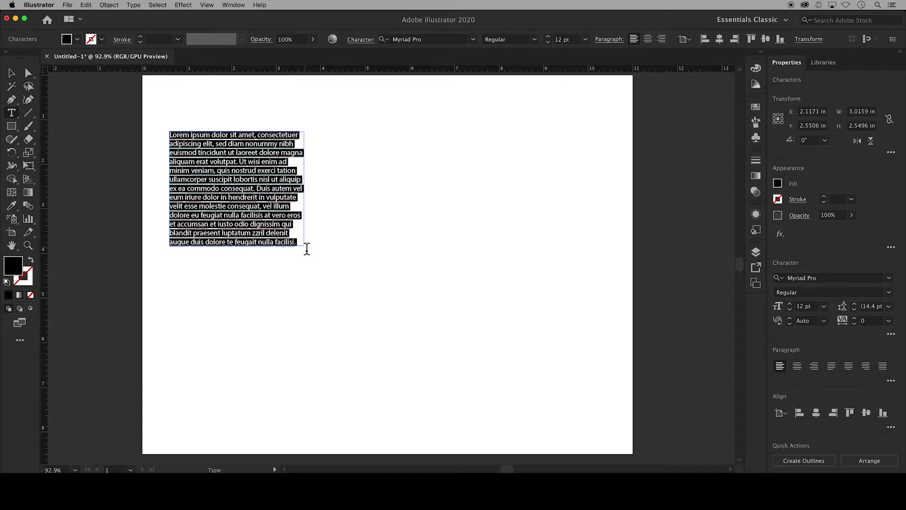
{"action": "key", "text": "super+v"}
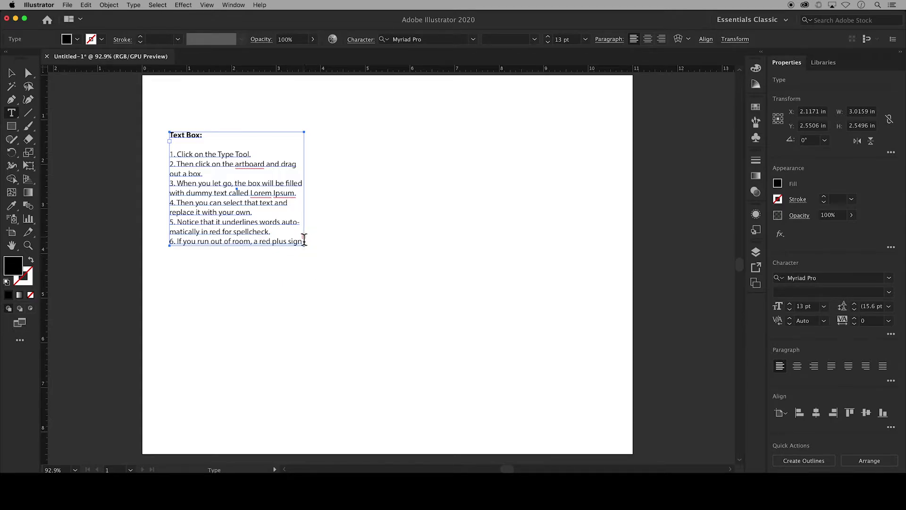
Load the first box's overflow text and flow it into a second box beside it, about 3 by 2.55 in
{"action": "left_click", "coordinate": [12, 73]}
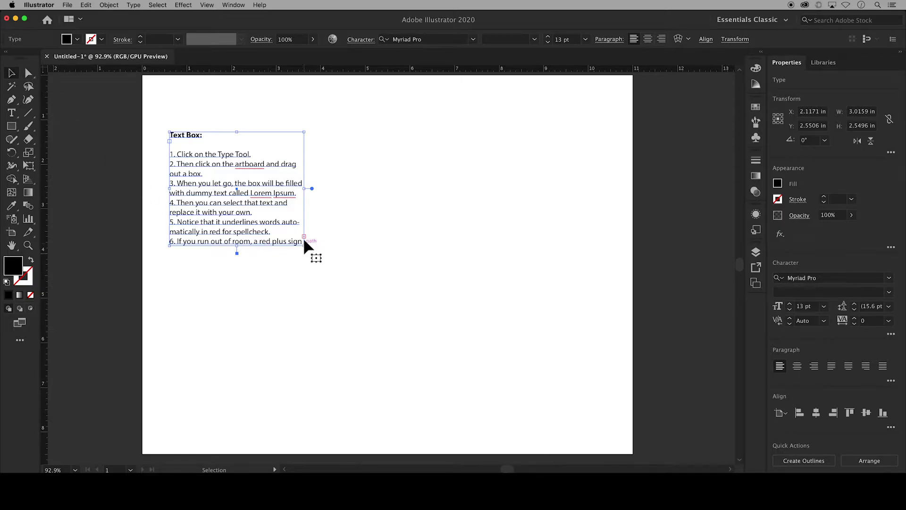
{"action": "key", "text": "t"}
{"action": "left_click", "coordinate": [304, 237]}
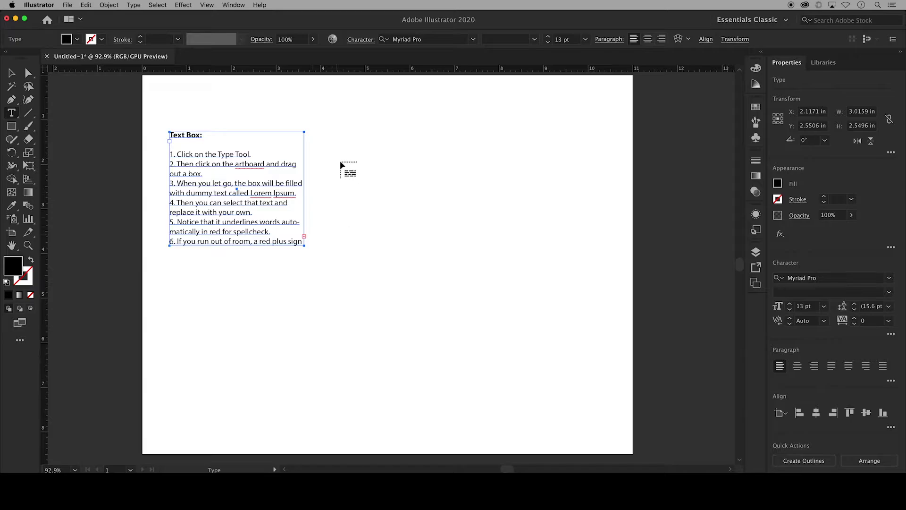
{"action": "left_click_drag", "start_coordinate": [336, 133], "coordinate": [469, 245]}
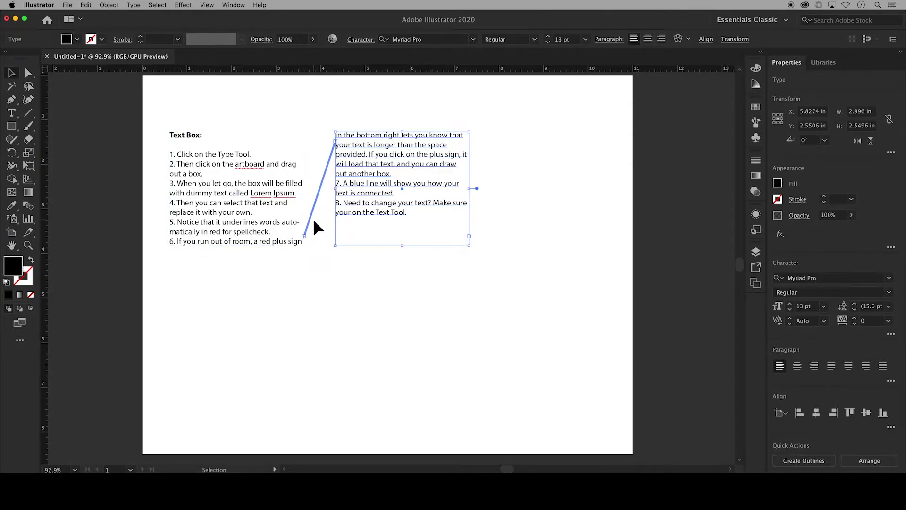
Try editing the end of the last line in the second text box with the Type tool and deselect it
{"action": "left_click", "coordinate": [12, 114]}
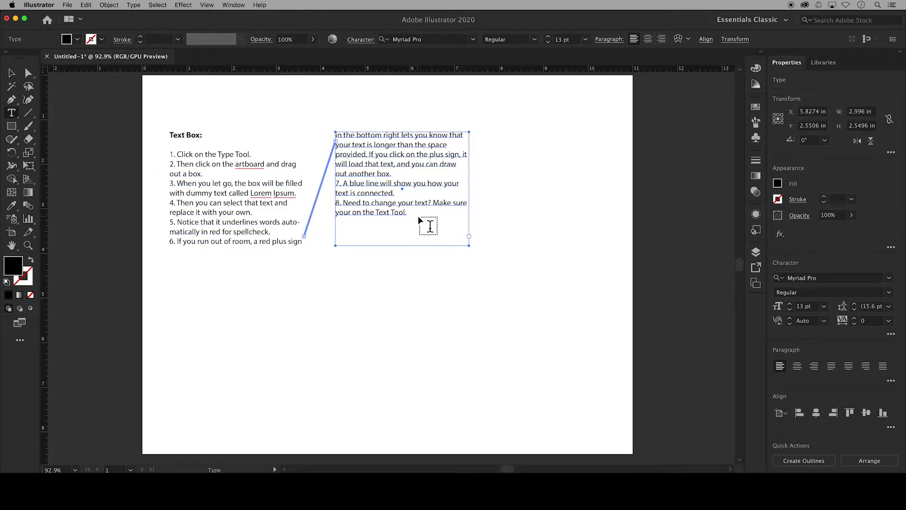
{"action": "key", "text": "super+a"}
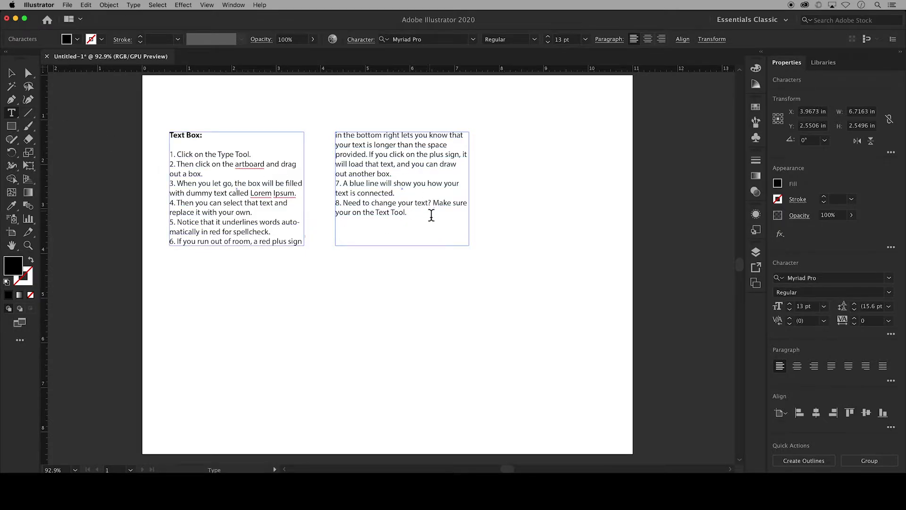
{"action": "left_click", "coordinate": [431, 215]}
{"action": "key", "text": "BackSpace"}
{"action": "key", "text": "BackSpace"}
{"action": "key", "text": "BackSpace"}
{"action": "key", "text": "BackSpace"}
{"action": "type", "text": "oo"}
{"action": "key", "text": "Escape"}
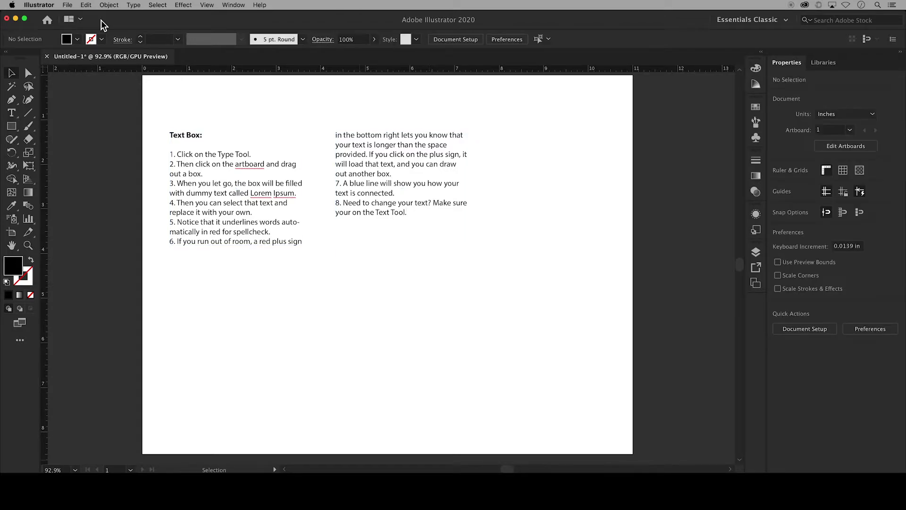
Add point text below both boxes: "Another way to use the Text Tool is to select the tool, and then just click in the artboard and start typing."
{"action": "left_click", "coordinate": [12, 114]}
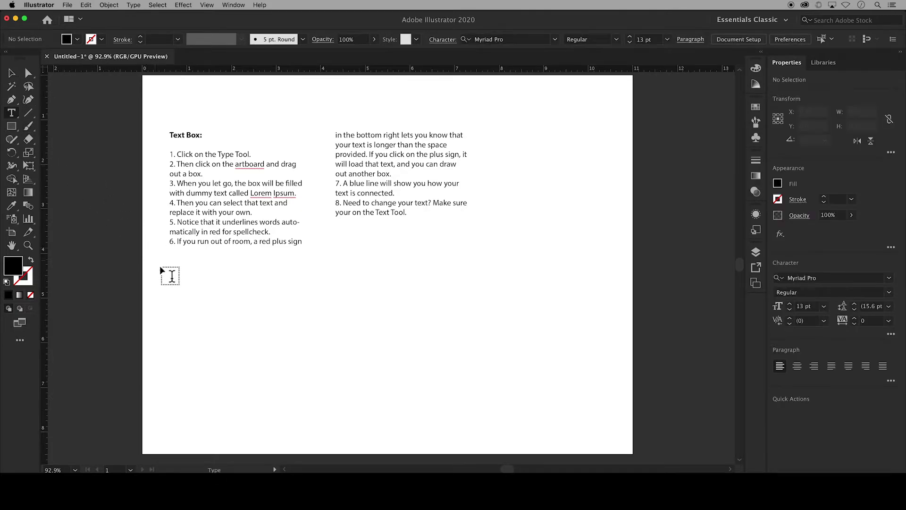
{"action": "left_click", "coordinate": [171, 282]}
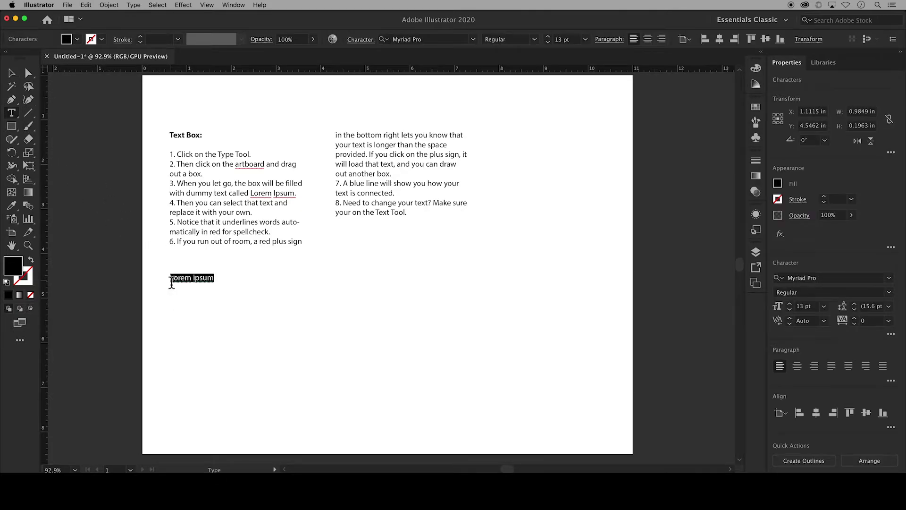
{"action": "key", "text": "super"}
{"action": "type", "text": "Another way to use the Text Tool is to select the tool, and then just click in the artboard and start typing."}
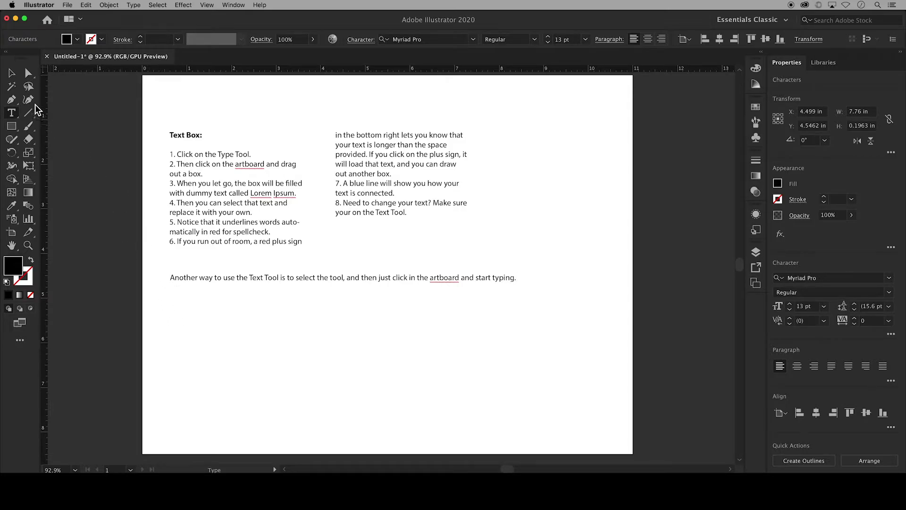
Try stretching the point text out of proportion by its bounding box and undo both resizes
{"action": "left_click", "coordinate": [12, 74]}
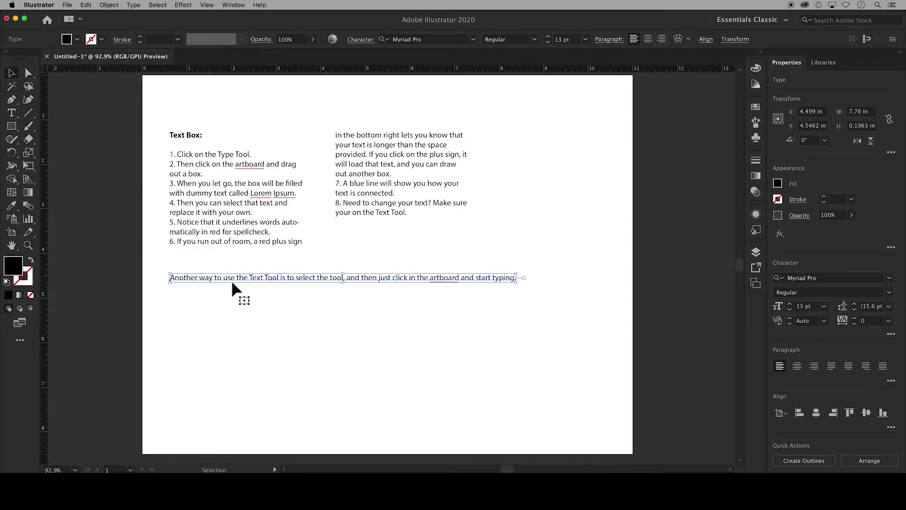
{"action": "left_click_drag", "start_coordinate": [347, 285], "coordinate": [345, 341]}
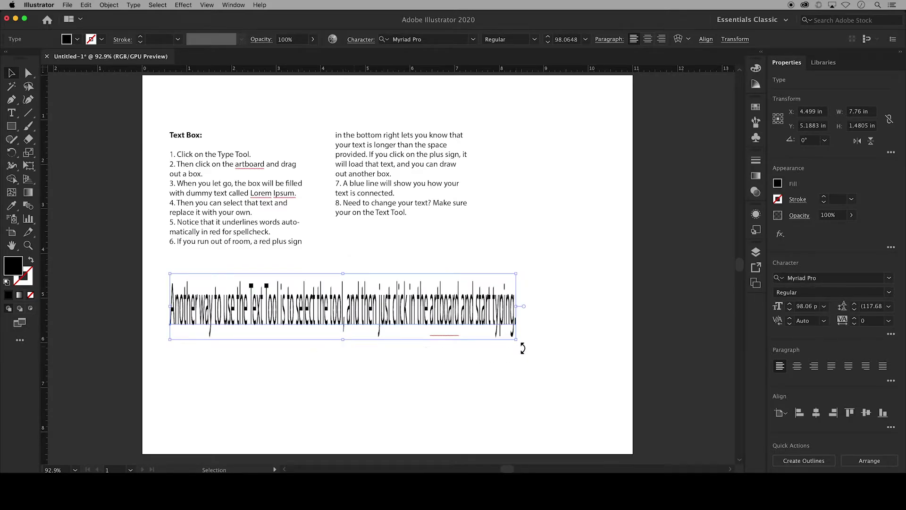
{"action": "left_click_drag", "start_coordinate": [516, 338], "coordinate": [629, 291]}
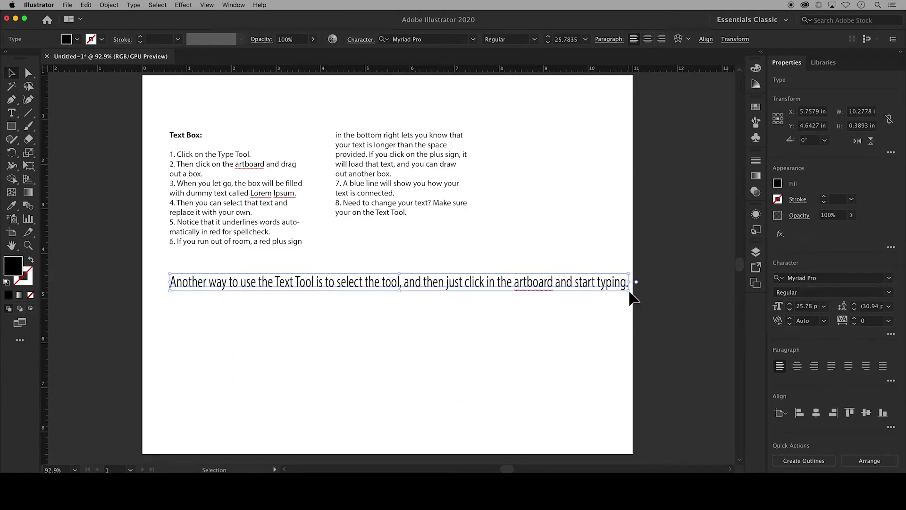
{"action": "key", "text": "super+z"}
{"action": "key", "text": "super+z"}
Scale the point text up proportionally to about 9.94 in wide
{"action": "left_click_drag", "start_coordinate": [519, 287], "coordinate": [613, 360]}
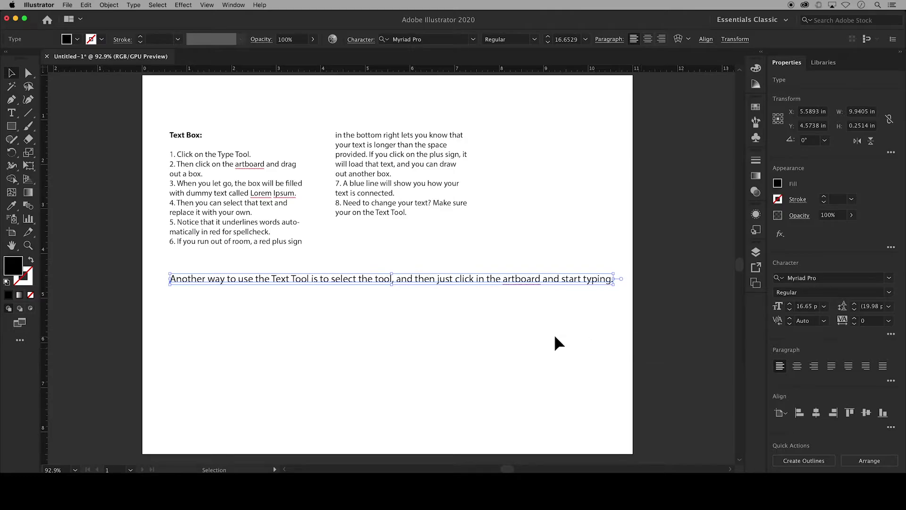
Try shrinking the first text box to about 2.44 by 1.74 in and undo the resize
{"action": "left_click", "coordinate": [270, 215]}
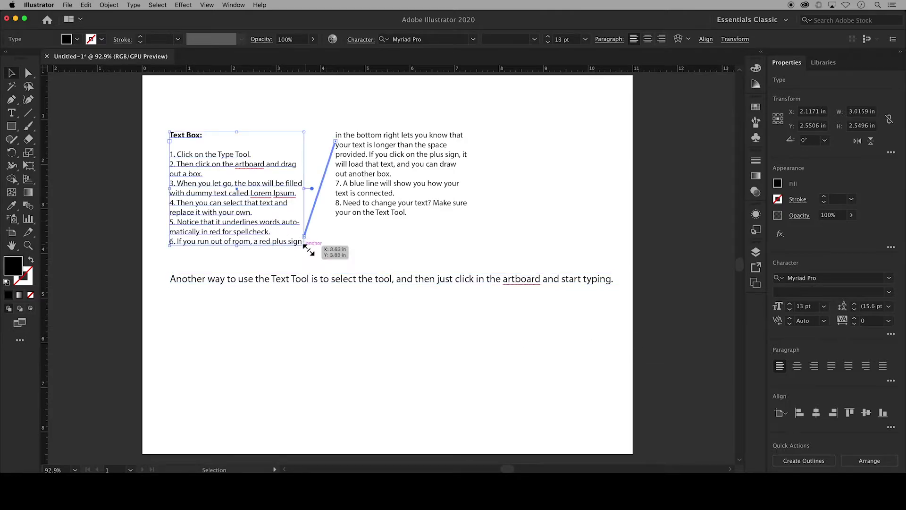
{"action": "left_click_drag", "start_coordinate": [302, 236], "coordinate": [284, 215]}
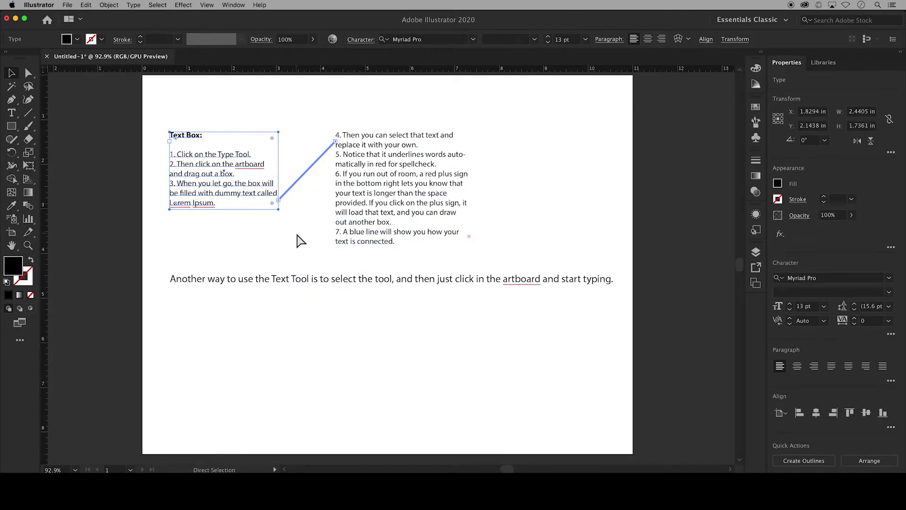
{"action": "key", "text": "super+z"}
{"action": "key", "text": "super+z"}
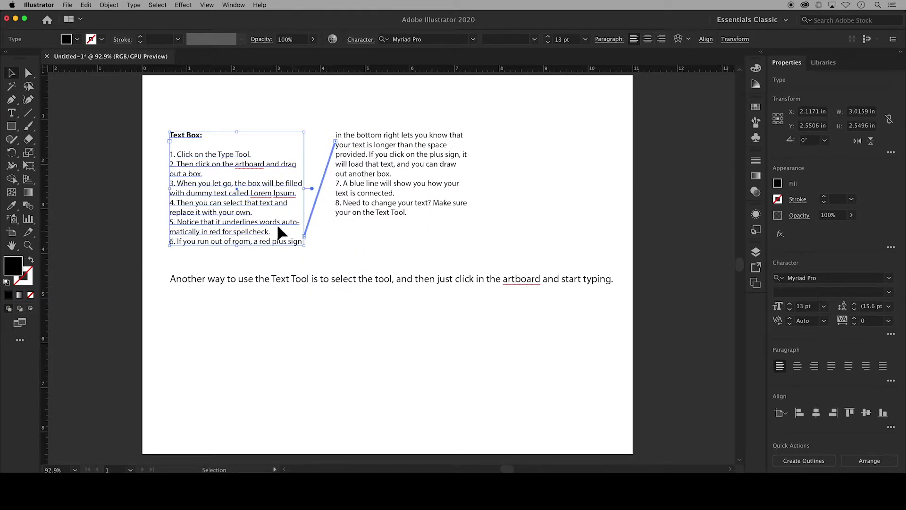
Deselect everything and, with the Type tool active, examine the available font families, font styles and paragraph options
{"action": "left_click", "coordinate": [130, 164]}
{"action": "key", "text": "t"}
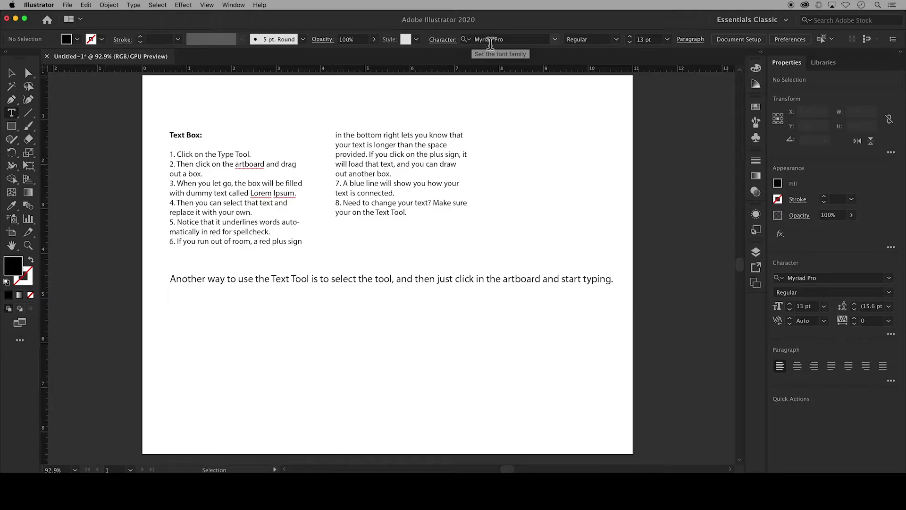
{"action": "left_click", "coordinate": [555, 41]}
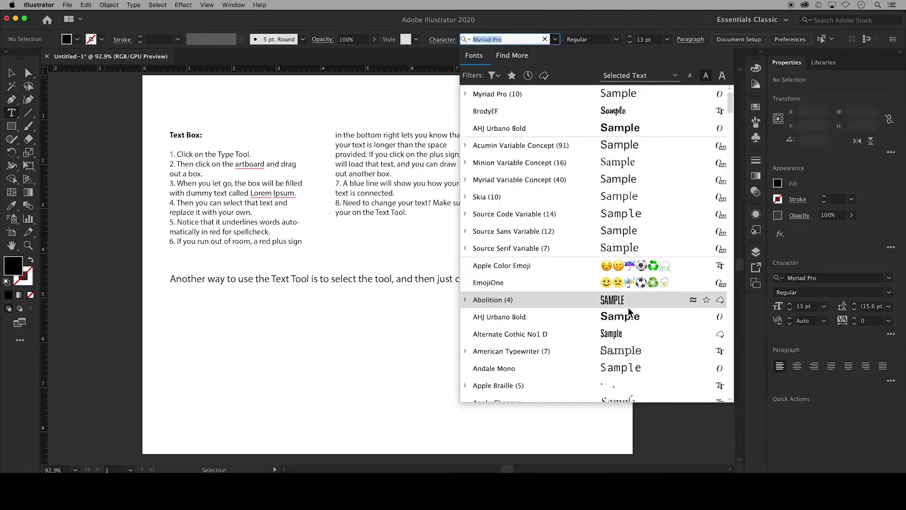
{"action": "left_click", "coordinate": [620, 38]}
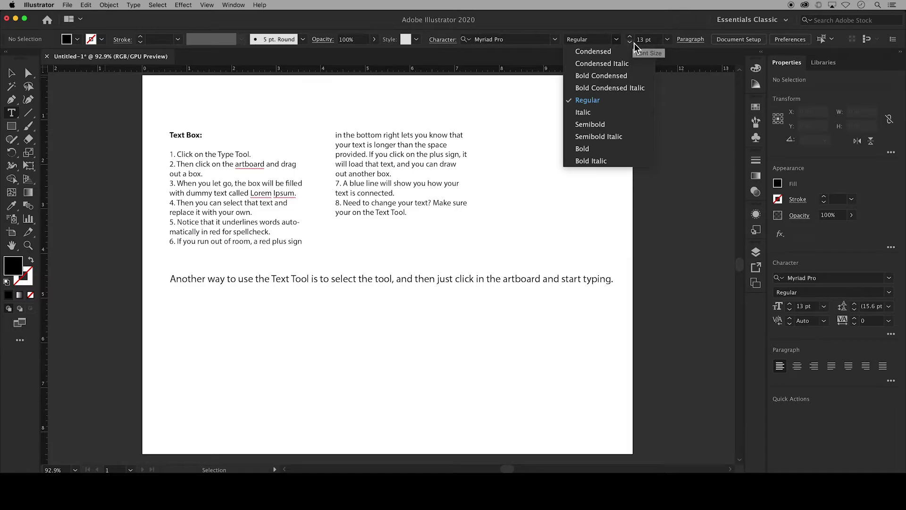
{"action": "left_click", "coordinate": [692, 48]}
{"action": "left_click", "coordinate": [690, 39]}
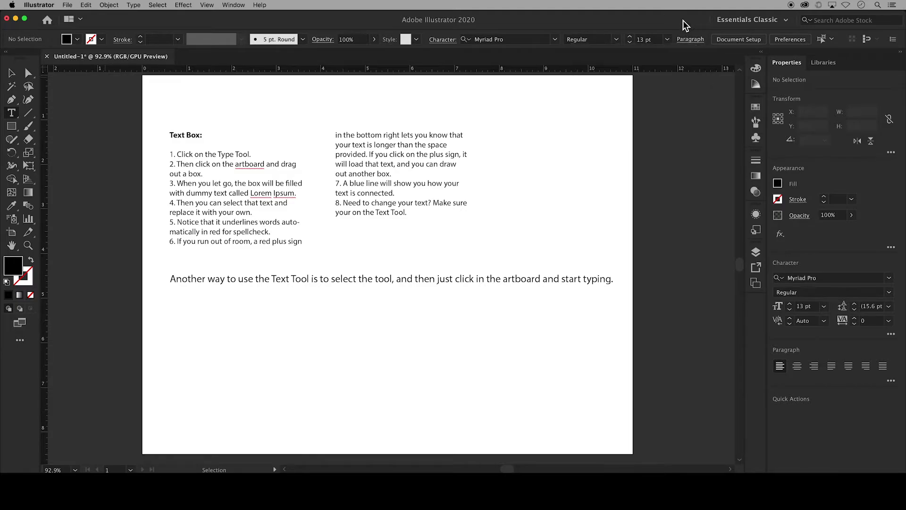
Select the whole line of point text, preview other fonts and styles on it, and keep the Regular style
{"action": "left_click", "coordinate": [353, 280]}
{"action": "triple_click", "coordinate": [354, 279]}
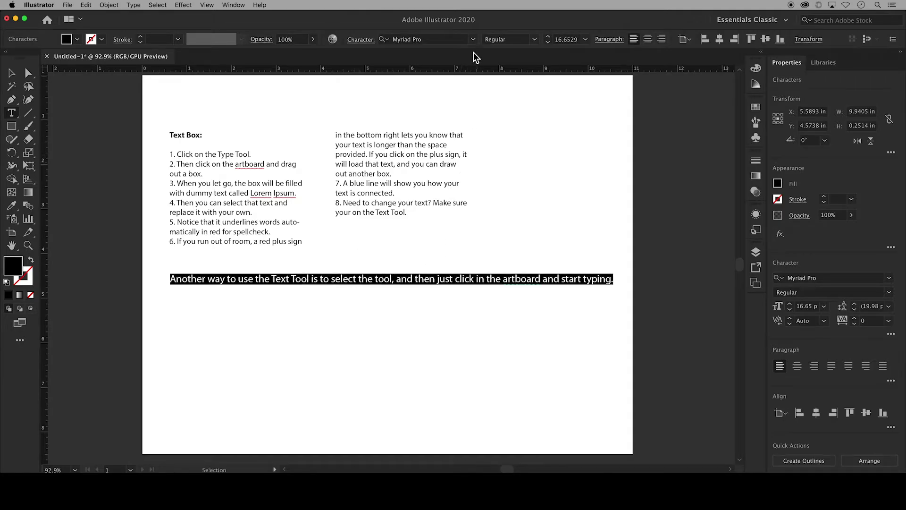
{"action": "left_click", "coordinate": [474, 39]}
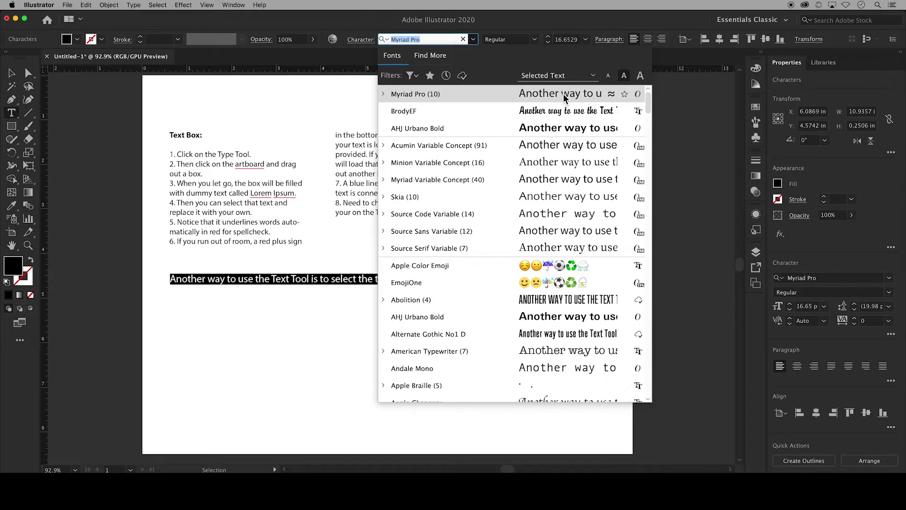
{"action": "left_click", "coordinate": [536, 39]}
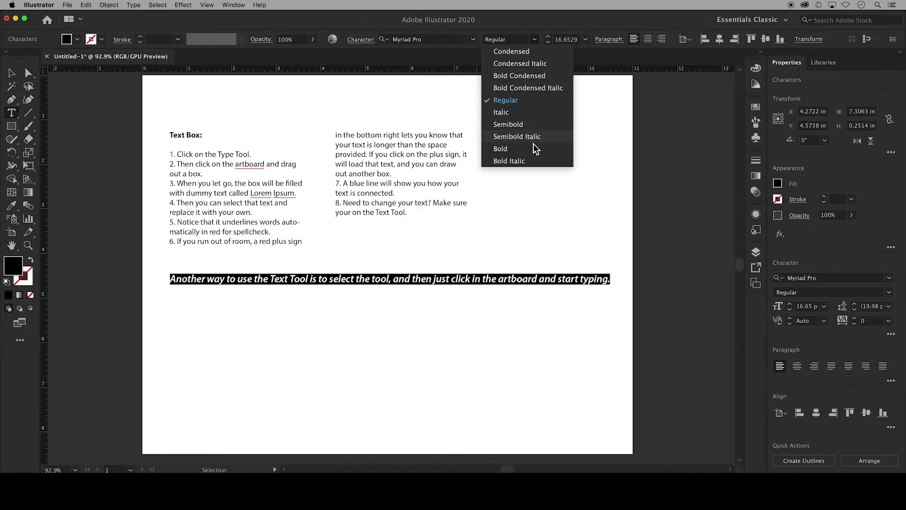
{"action": "left_click", "coordinate": [522, 100]}
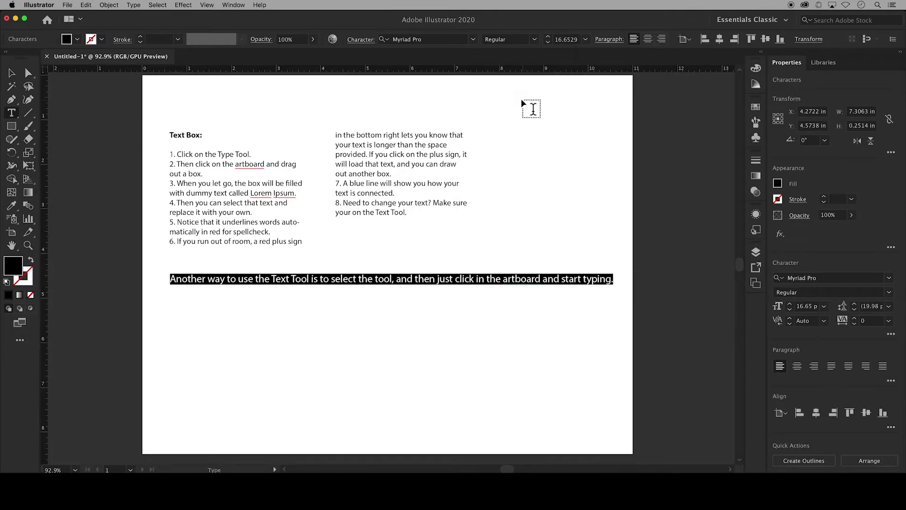
Review the font and style choices in the Character options and set the point text's font size to 17 pt
{"action": "left_click", "coordinate": [368, 42]}
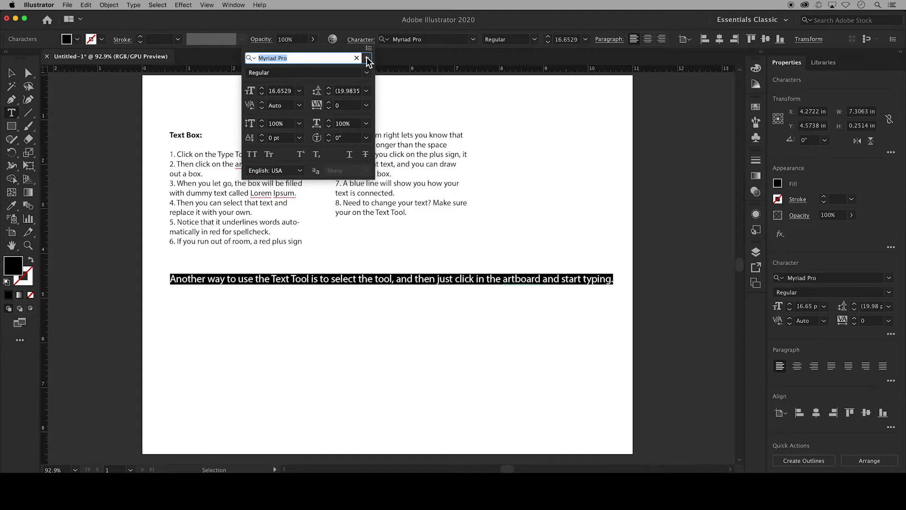
{"action": "left_click", "coordinate": [367, 57]}
{"action": "left_click", "coordinate": [367, 59]}
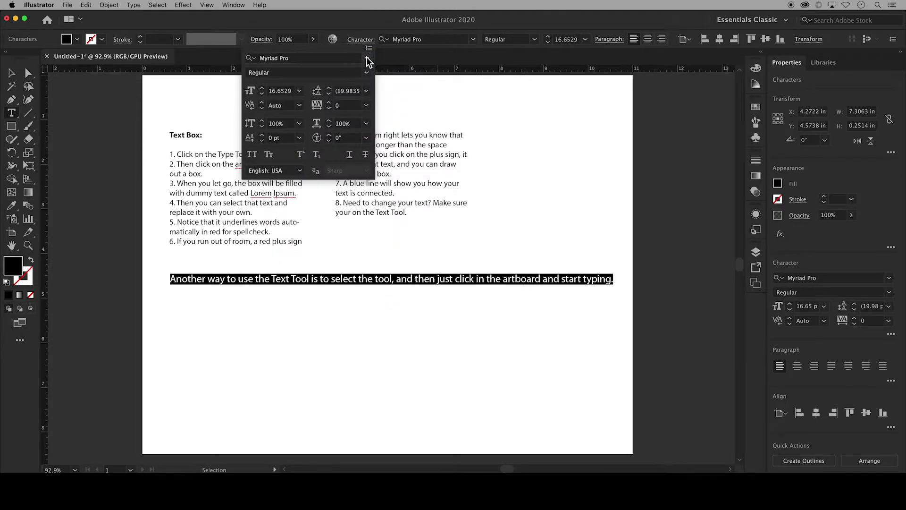
{"action": "left_click", "coordinate": [368, 72]}
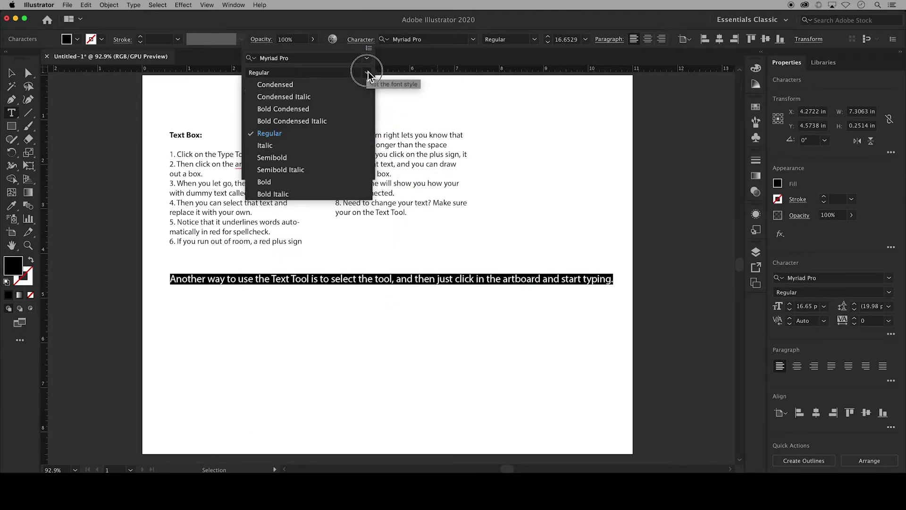
{"action": "left_click", "coordinate": [368, 72]}
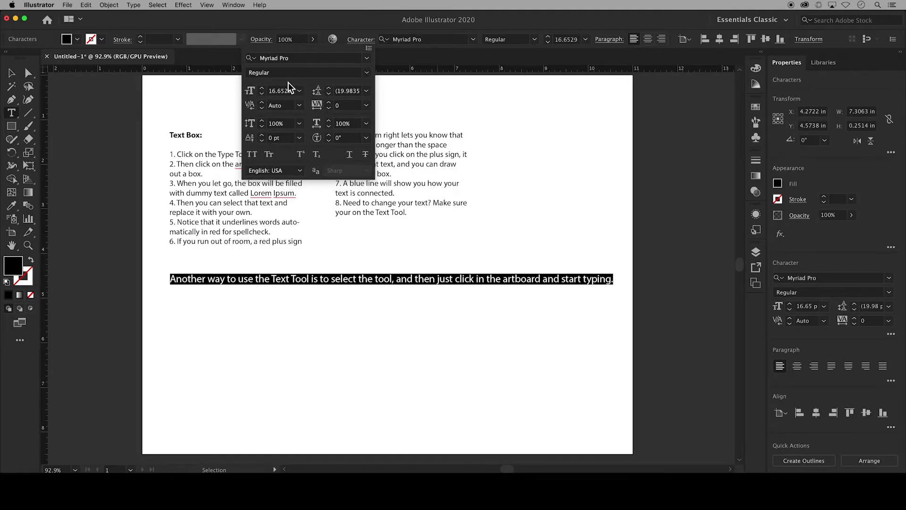
{"action": "left_click", "coordinate": [262, 89]}
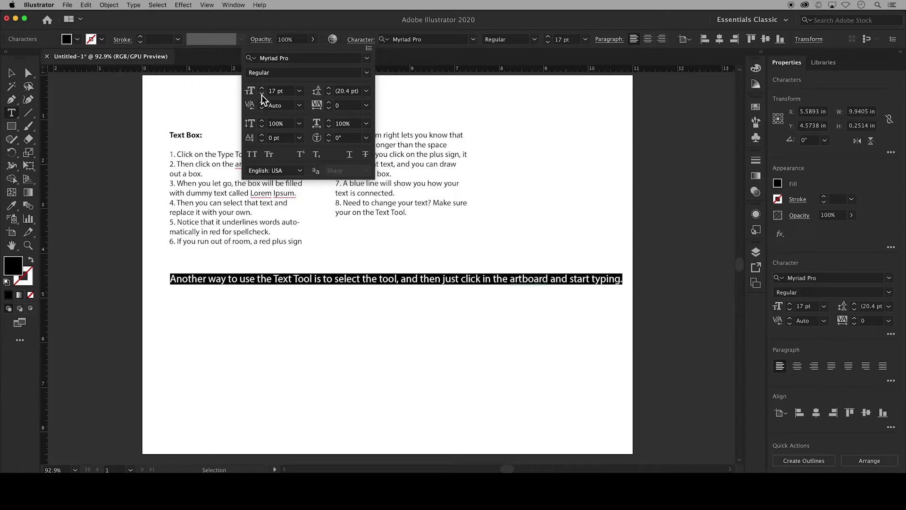
Set the selected point text's font size to 14 pt
{"action": "left_click", "coordinate": [262, 95]}
{"action": "left_click", "coordinate": [301, 92]}
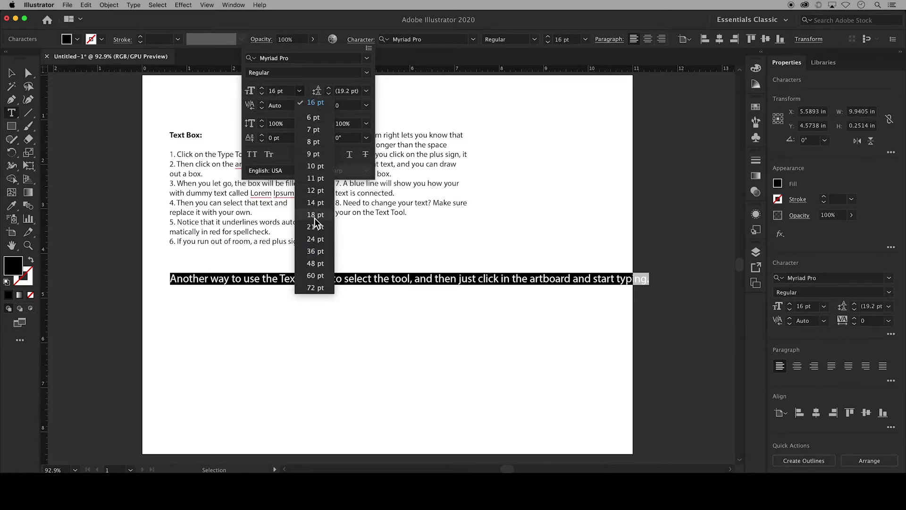
{"action": "left_click", "coordinate": [315, 202]}
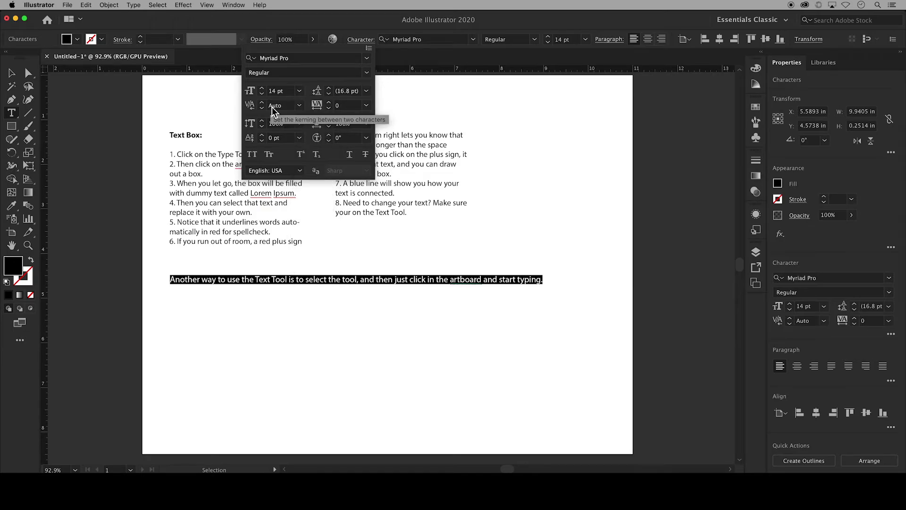
Review the kerning choices for the selected point text and try increasing its kerning
{"action": "left_click", "coordinate": [301, 106]}
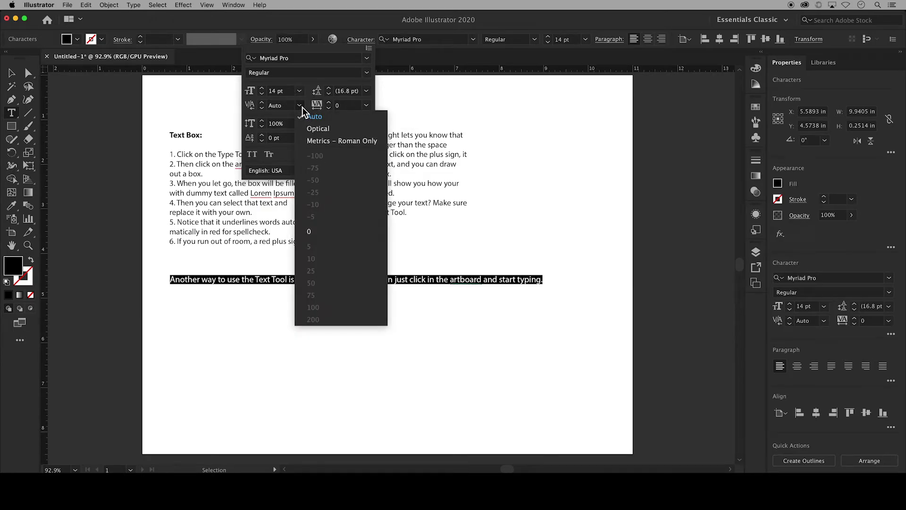
{"action": "left_click", "coordinate": [265, 105]}
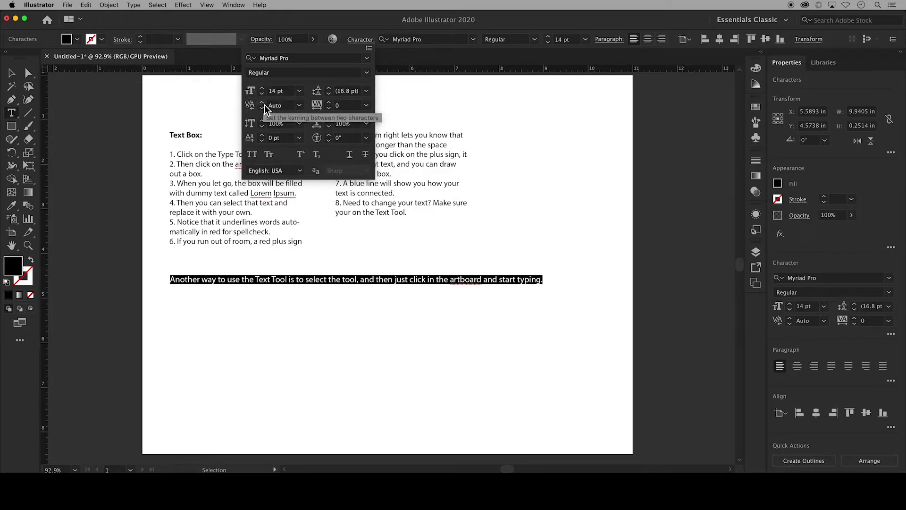
{"action": "left_click", "coordinate": [262, 103]}
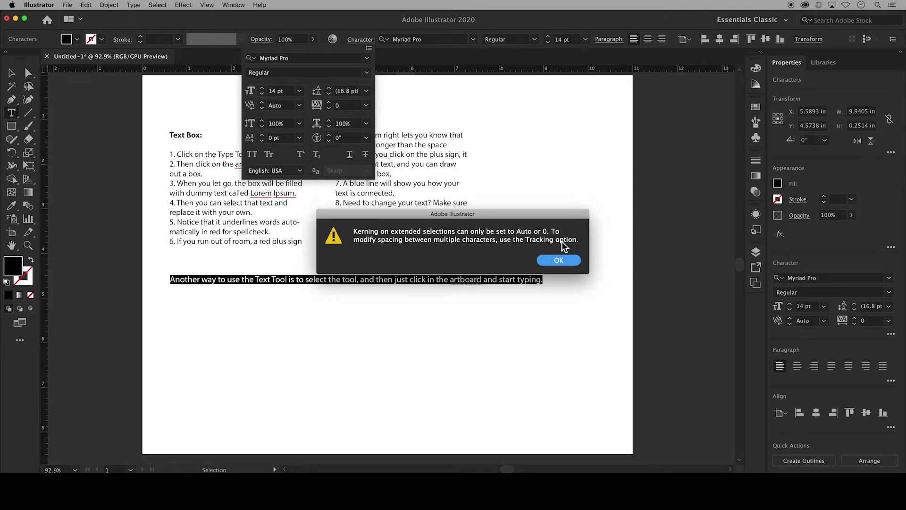
{"action": "left_click", "coordinate": [557, 261]}
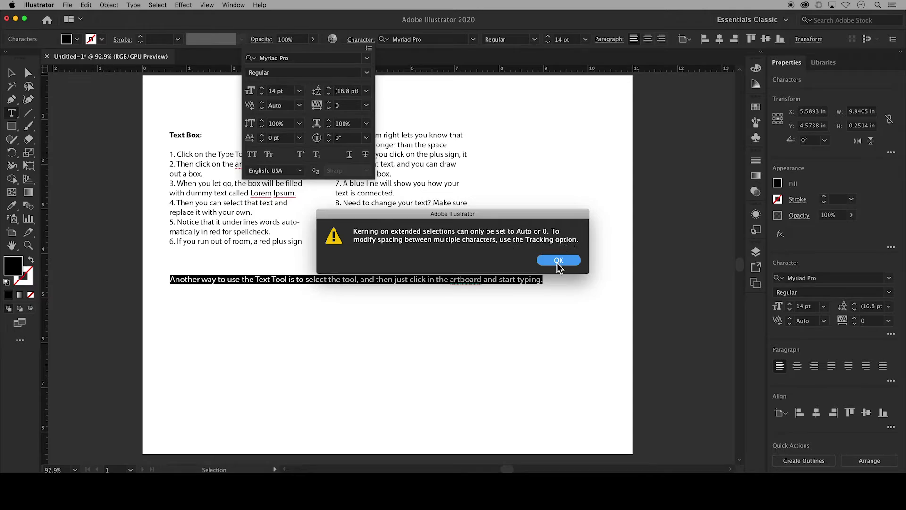
Try small tracking increases on the point text, preview other tracking presets, and set its tracking to 75
{"action": "left_click", "coordinate": [330, 102]}
{"action": "left_click", "coordinate": [330, 102]}
{"action": "left_click", "coordinate": [329, 102]}
{"action": "left_click", "coordinate": [329, 102]}
{"action": "left_click", "coordinate": [329, 102]}
{"action": "left_click", "coordinate": [329, 102]}
{"action": "left_click", "coordinate": [329, 102]}
{"action": "left_click", "coordinate": [329, 103]}
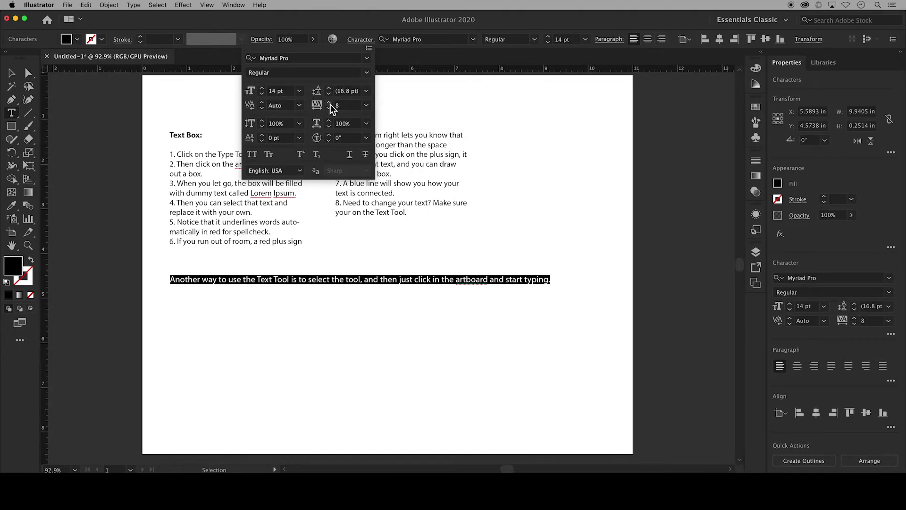
{"action": "left_click", "coordinate": [366, 106]}
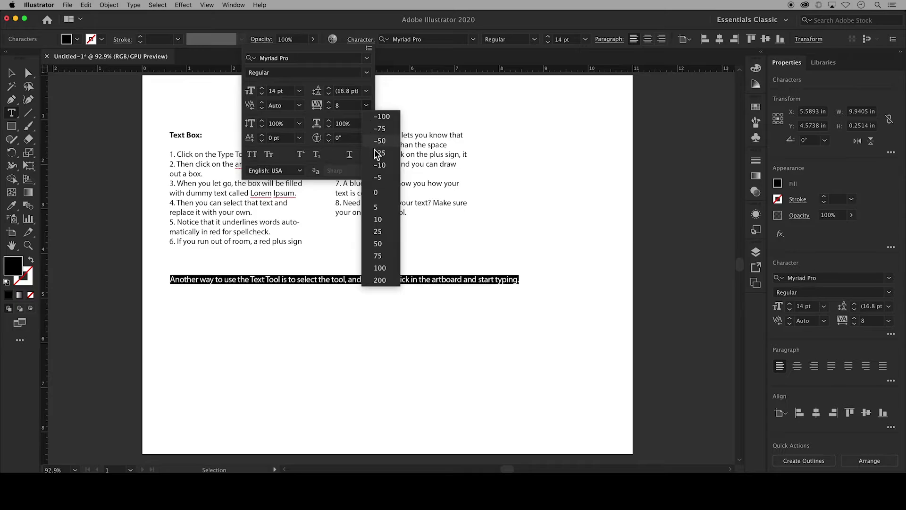
{"action": "left_click", "coordinate": [381, 259]}
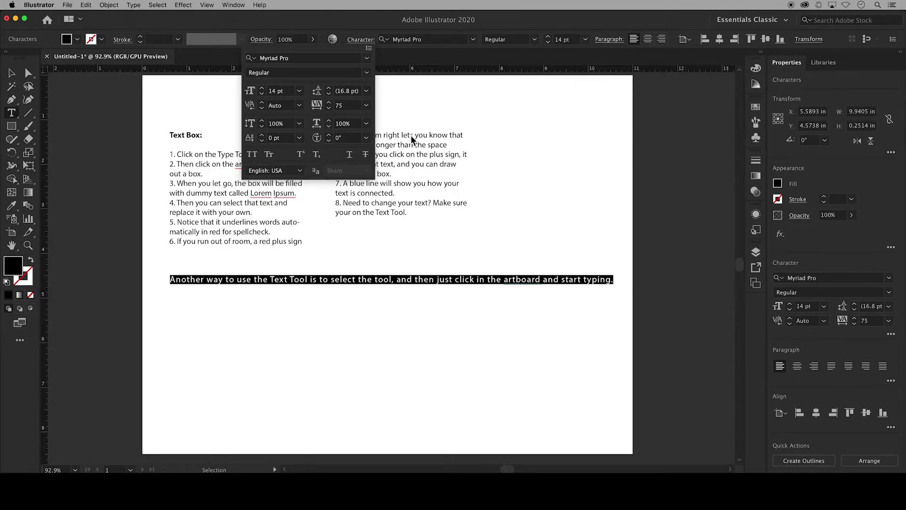
Select all text in the linked text boxes, try increasing its leading to 19 pt, and restore the Auto leading
{"action": "left_click", "coordinate": [182, 138]}
{"action": "key", "text": "super+a"}
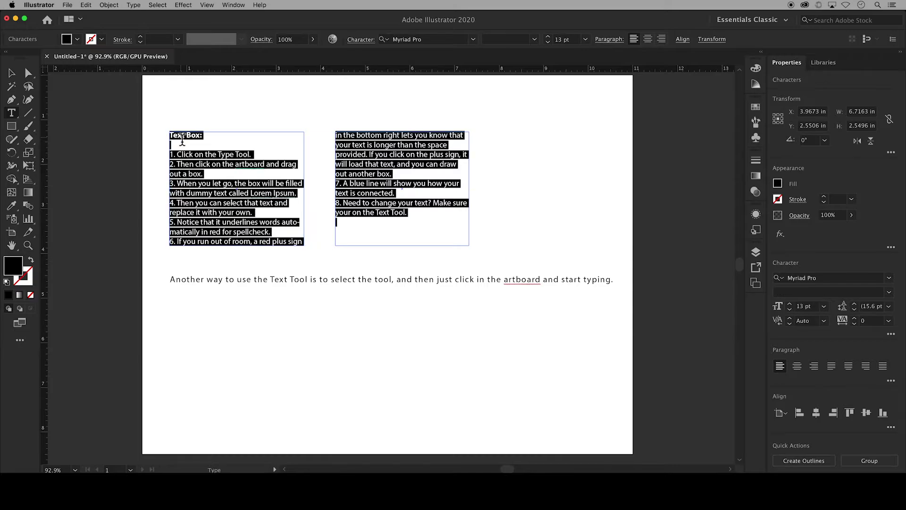
{"action": "left_click", "coordinate": [359, 41]}
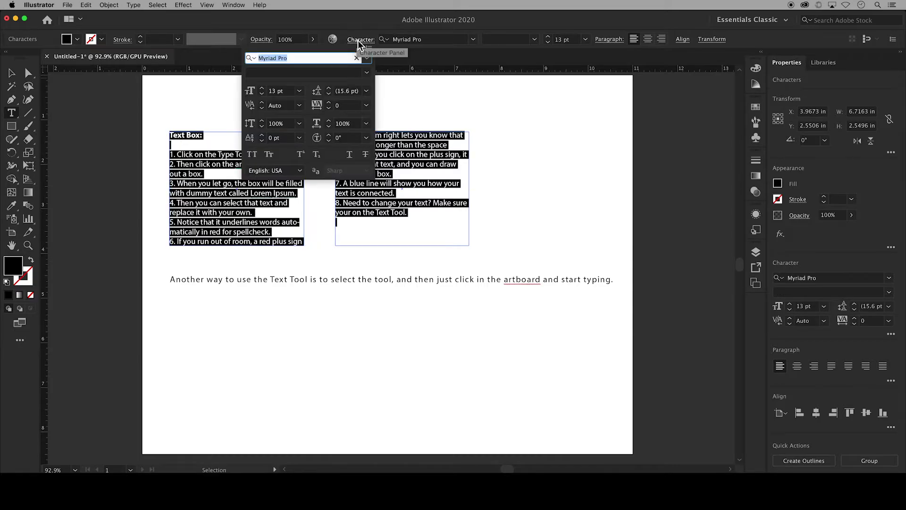
{"action": "left_click", "coordinate": [328, 95]}
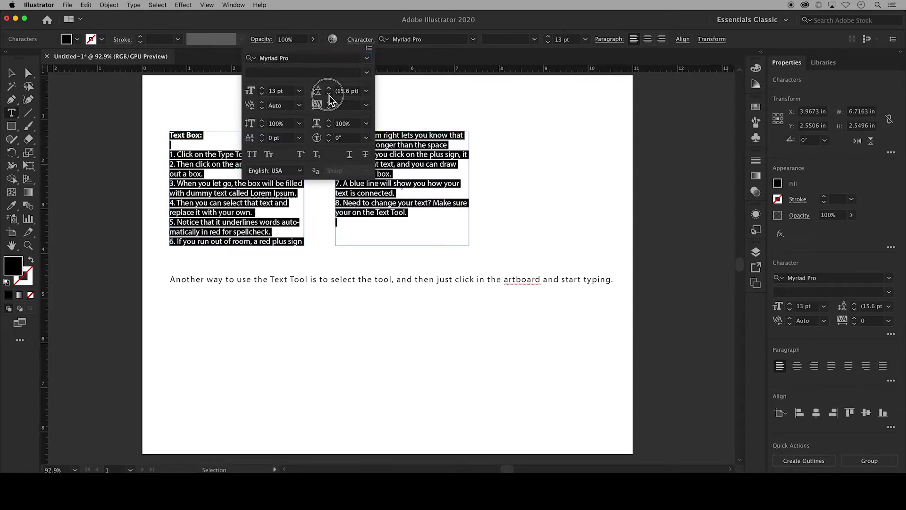
{"action": "left_click", "coordinate": [330, 88]}
{"action": "left_click", "coordinate": [329, 89]}
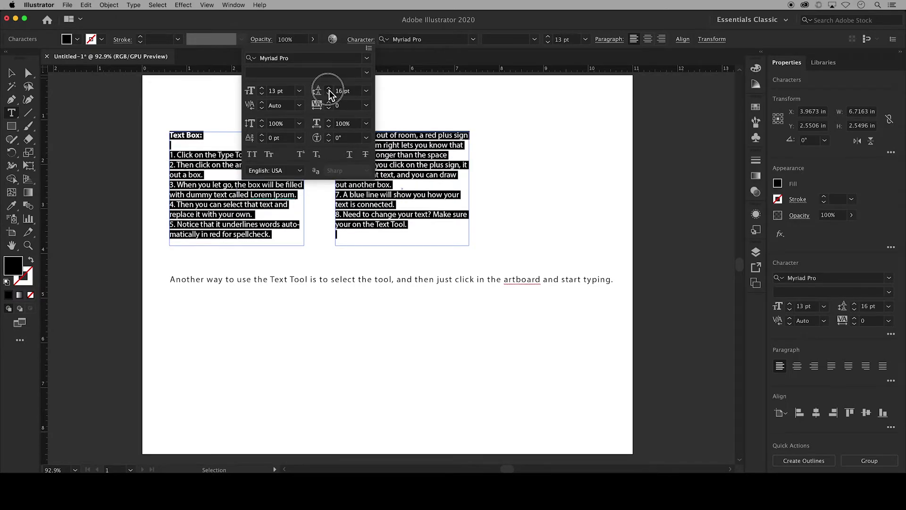
{"action": "left_click", "coordinate": [329, 89]}
{"action": "left_click", "coordinate": [330, 89]}
{"action": "left_click", "coordinate": [329, 88]}
{"action": "left_click", "coordinate": [329, 90]}
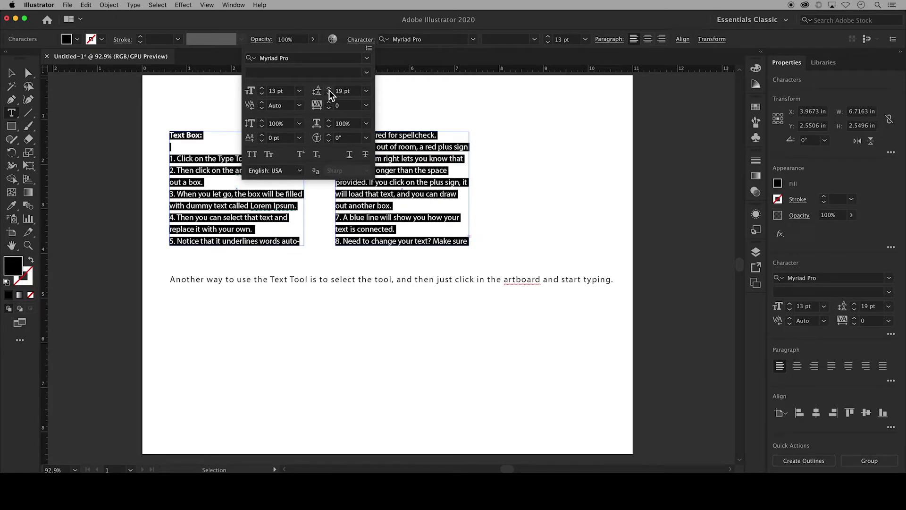
{"action": "left_click", "coordinate": [366, 91]}
{"action": "left_click", "coordinate": [378, 117]}
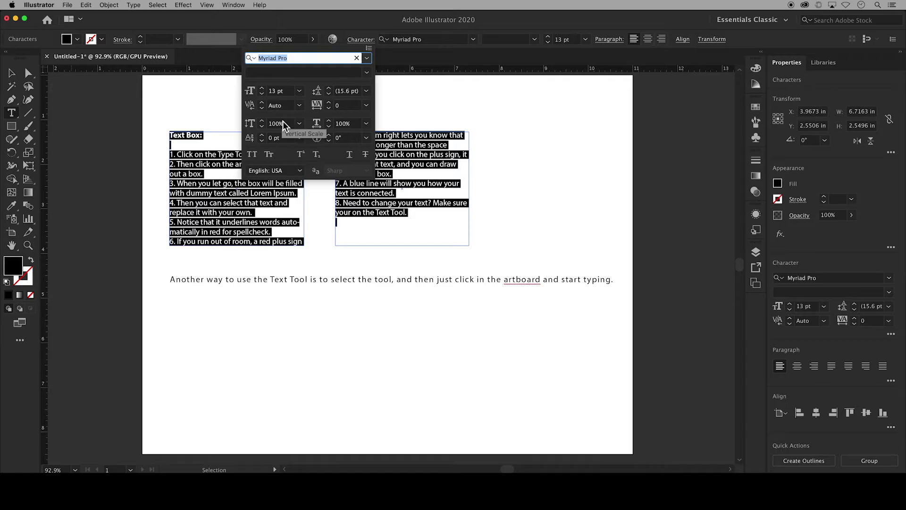
Try a vertical scale of 141% on the linked boxes' text and reset it to 100%
{"action": "left_click", "coordinate": [282, 123]}
{"action": "key", "text": "BackSpace"}
{"action": "key", "text": "BackSpace"}
{"action": "key", "text": "BackSpace"}
{"action": "type", "text": "141"}
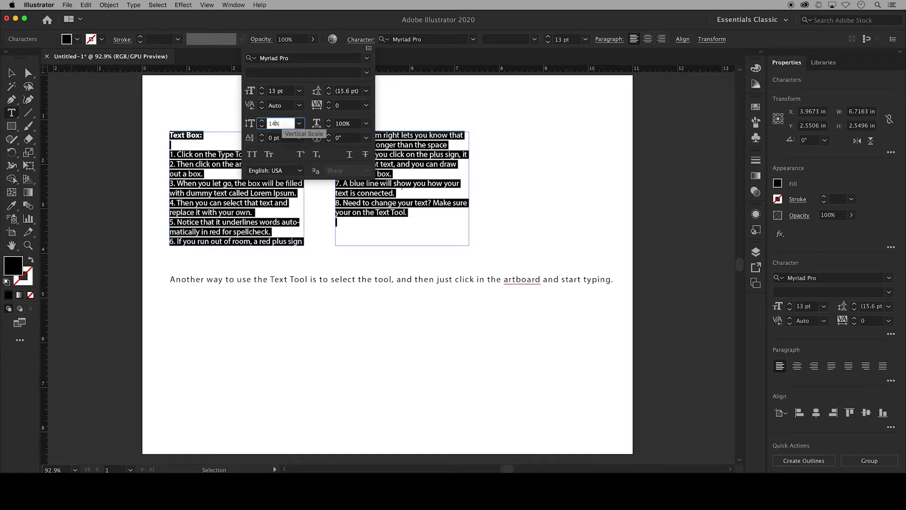
{"action": "left_click", "coordinate": [300, 123]}
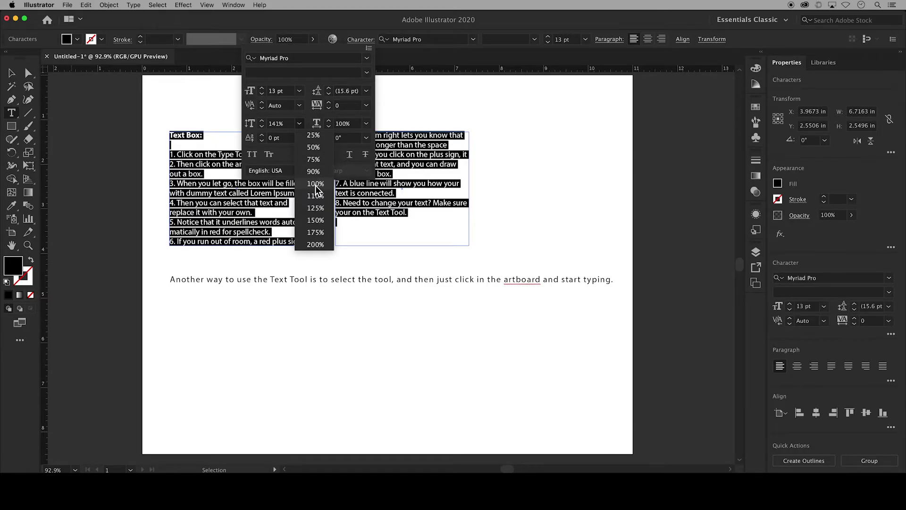
{"action": "left_click", "coordinate": [315, 186]}
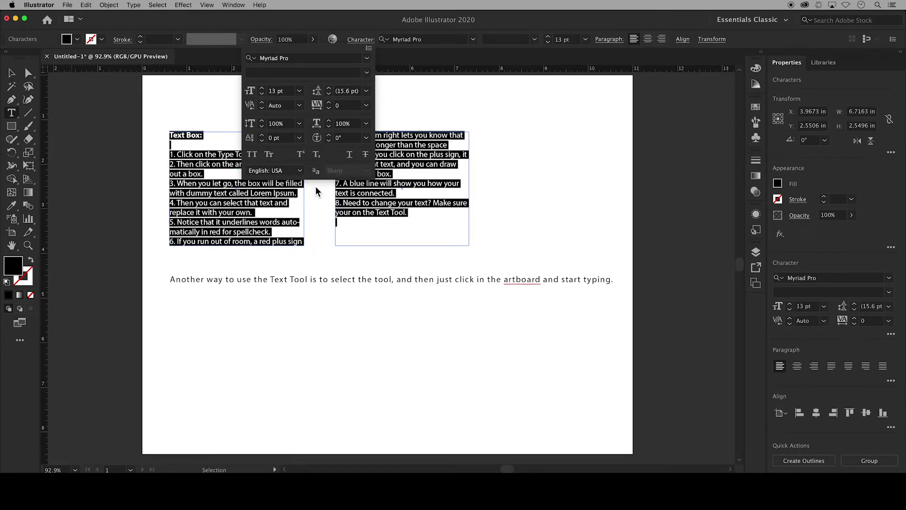
Try widening the selected text to a horizontal scale of 115%, preview the other presets, and reset it to 100%
{"action": "left_click", "coordinate": [329, 121]}
{"action": "left_click", "coordinate": [329, 121]}
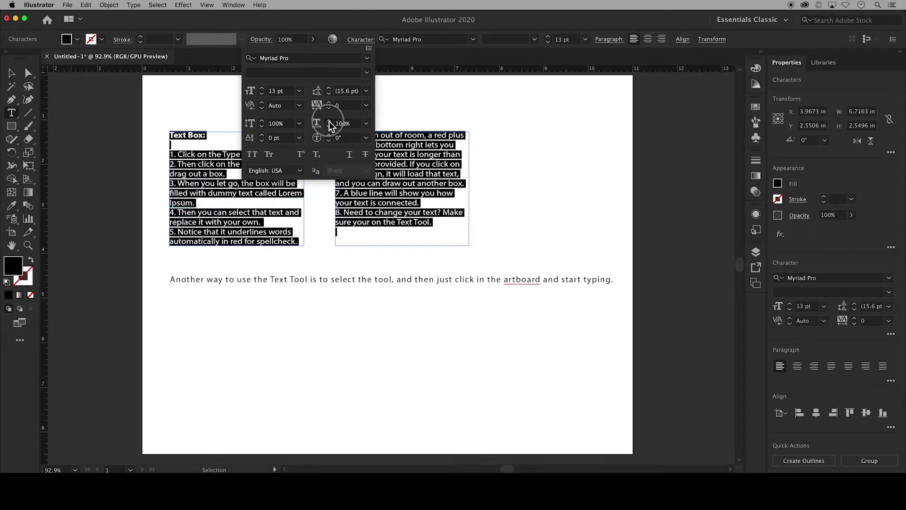
{"action": "left_click", "coordinate": [366, 123]}
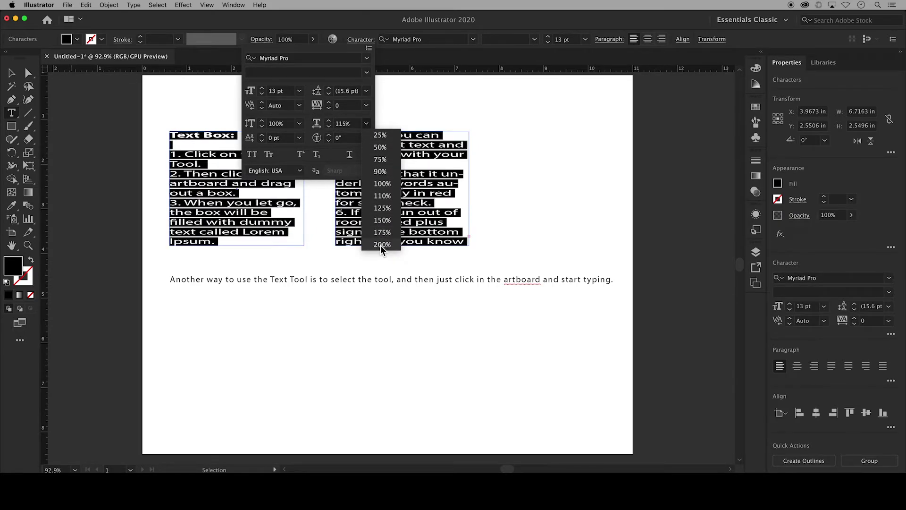
{"action": "left_click", "coordinate": [380, 184]}
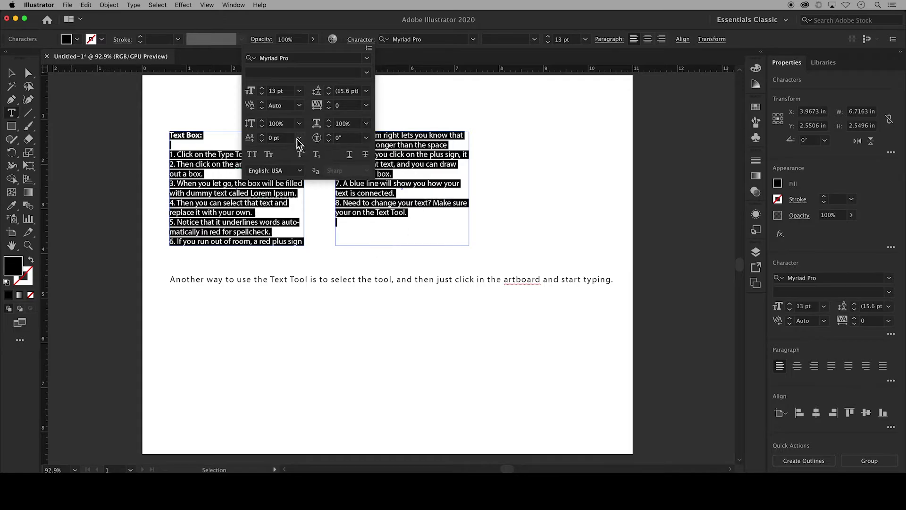
Try baseline shifts of 6 pt and -19 pt on the selected text and reset the shift to 0 pt
{"action": "left_click", "coordinate": [264, 137]}
{"action": "left_click", "coordinate": [264, 137]}
{"action": "left_click", "coordinate": [264, 137]}
{"action": "left_click", "coordinate": [264, 137]}
{"action": "left_click", "coordinate": [264, 137]}
{"action": "left_click", "coordinate": [264, 137]}
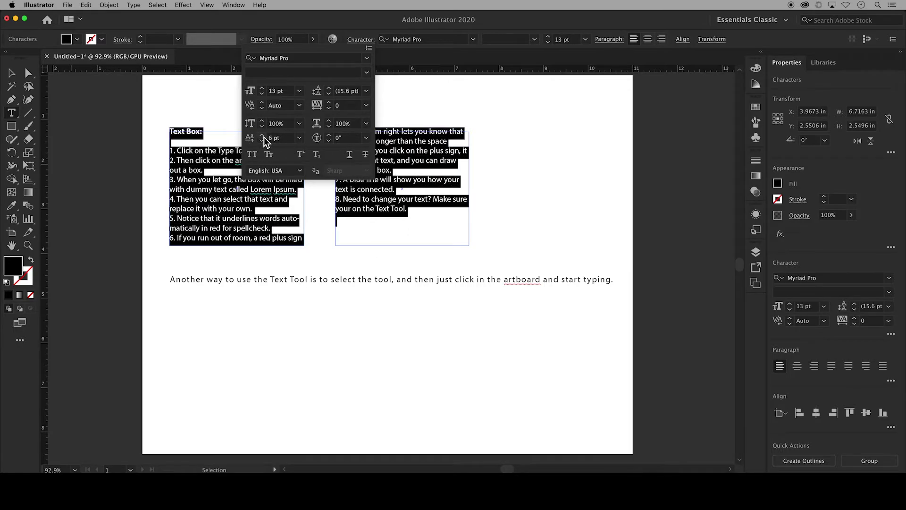
{"action": "left_click", "coordinate": [263, 141]}
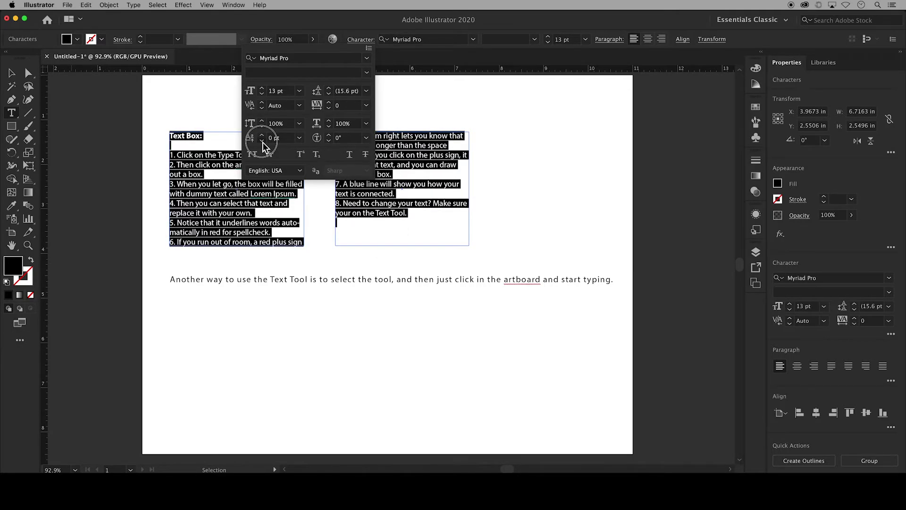
{"action": "left_click", "coordinate": [262, 141]}
{"action": "left_click", "coordinate": [262, 142]}
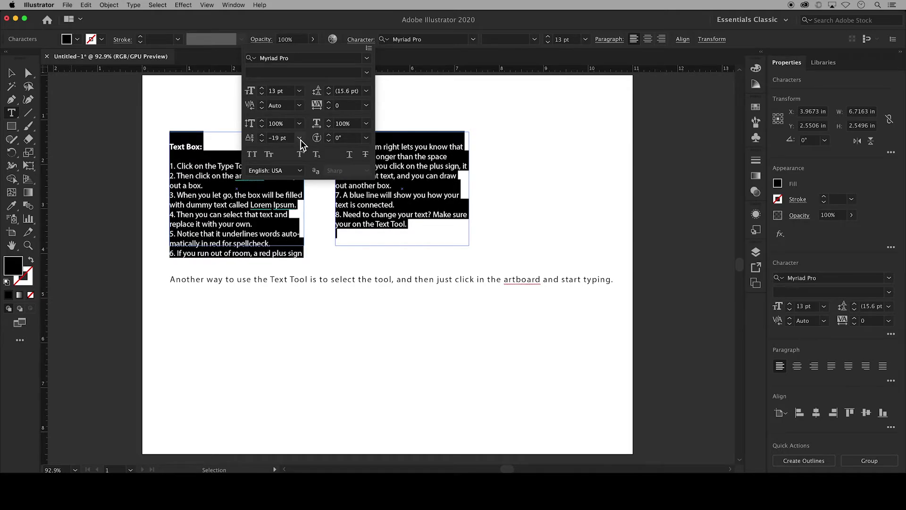
{"action": "left_click", "coordinate": [300, 138]}
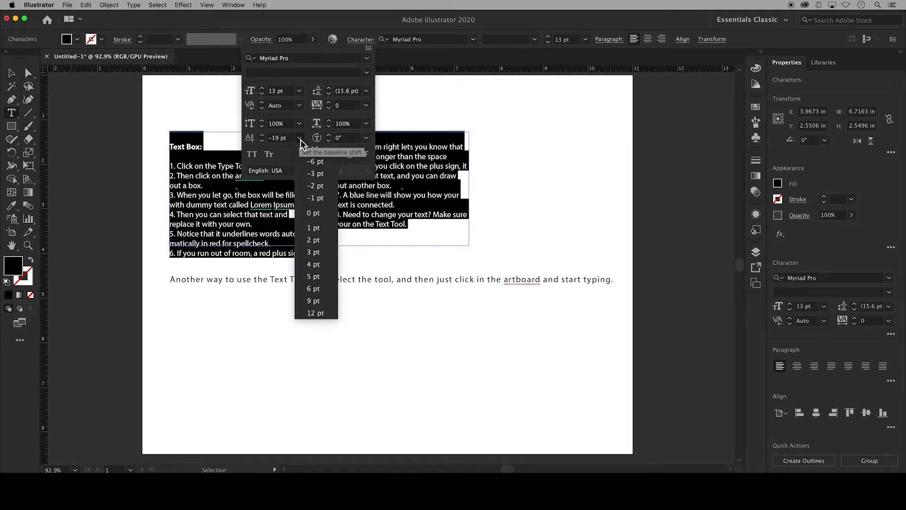
{"action": "left_click", "coordinate": [312, 213]}
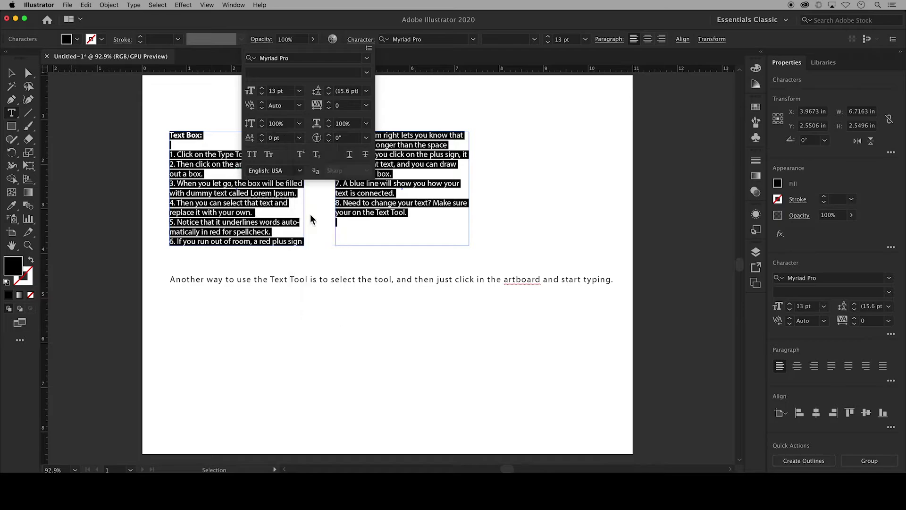
Try rotating the selected text's characters in both directions, by 10° and -3°, and reset the character rotation to 0°
{"action": "left_click", "coordinate": [329, 137]}
{"action": "left_click", "coordinate": [329, 138]}
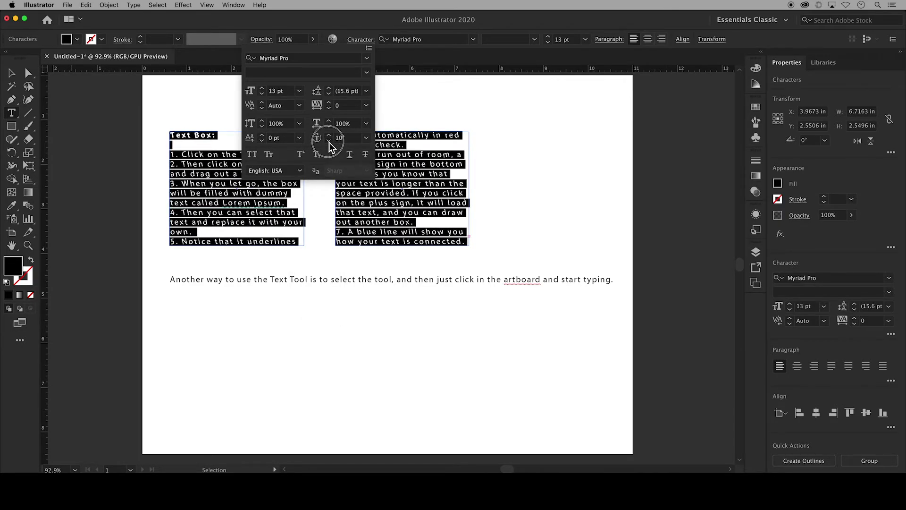
{"action": "left_click", "coordinate": [328, 141]}
{"action": "left_click", "coordinate": [367, 140]}
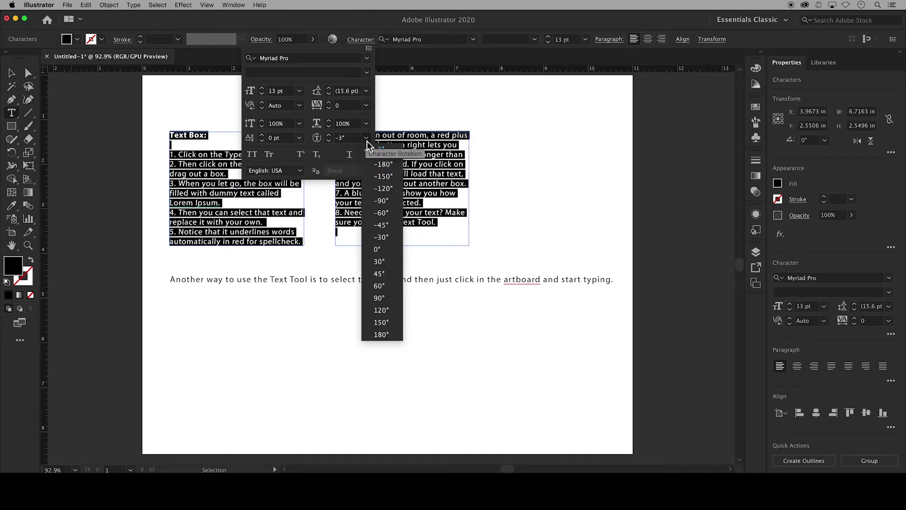
{"action": "left_click", "coordinate": [376, 251]}
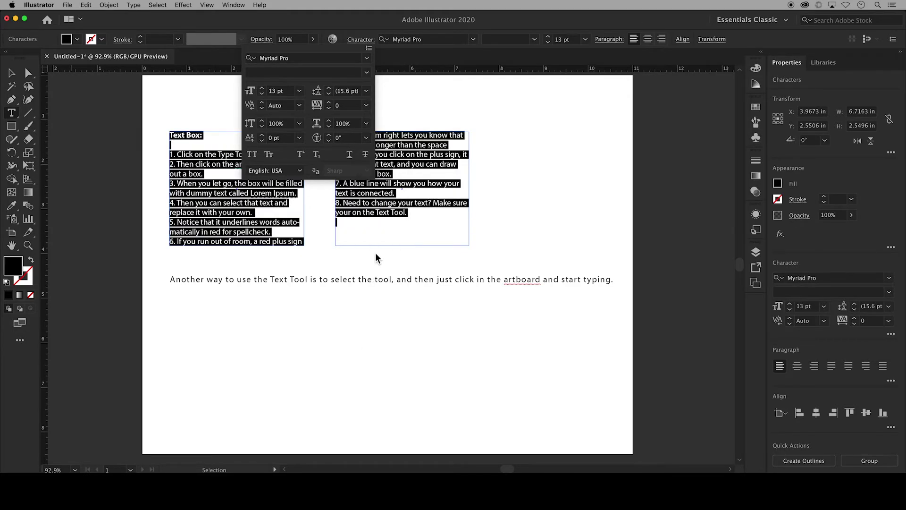
Try All Caps and Small Caps in turn on the selected text, turning each one off again
{"action": "left_click", "coordinate": [253, 154]}
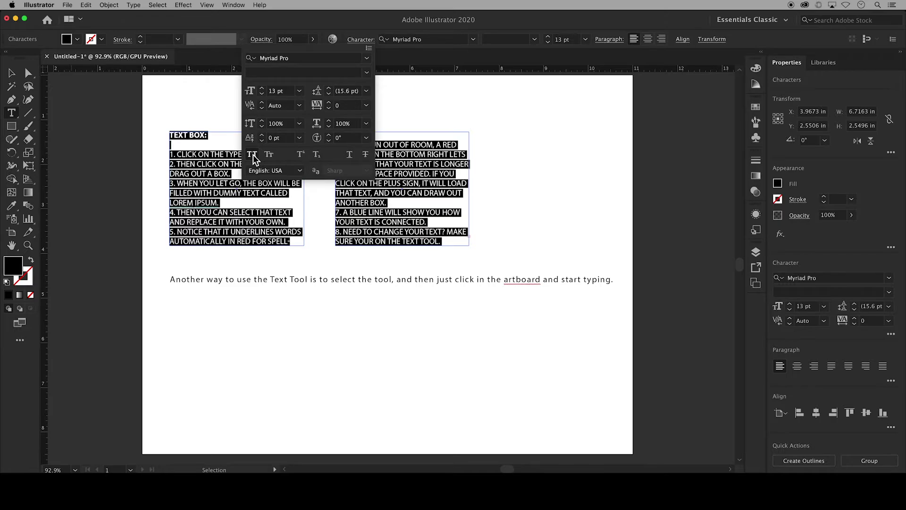
{"action": "left_click", "coordinate": [253, 155]}
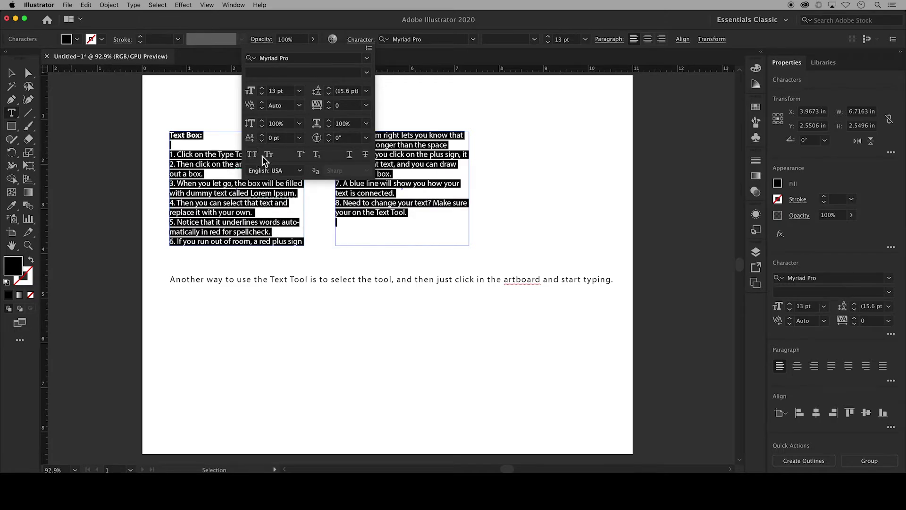
{"action": "left_click", "coordinate": [271, 155]}
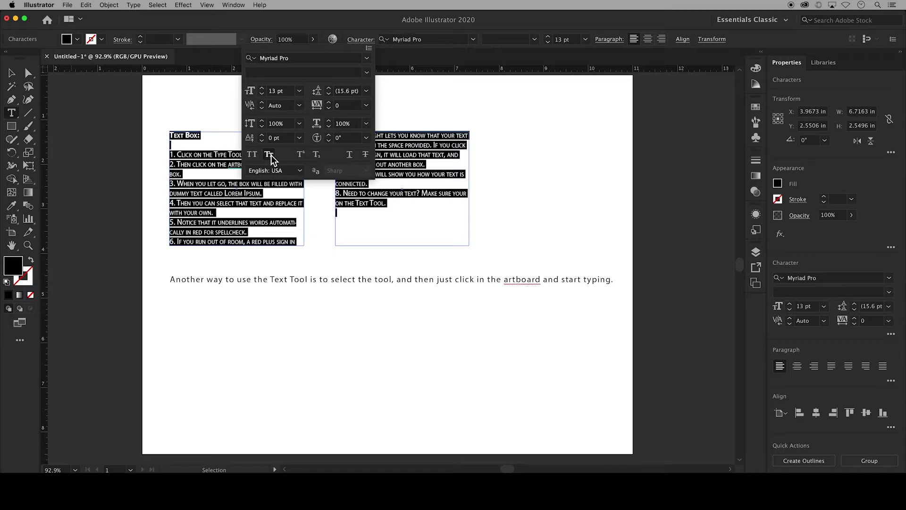
{"action": "left_click", "coordinate": [271, 155]}
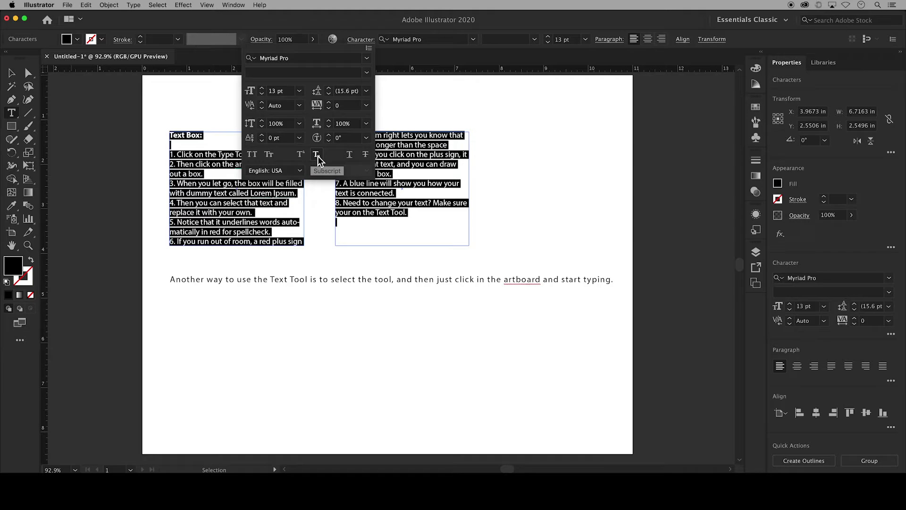
Try Underline and Strikethrough in turn on the selected text, turning each one off again
{"action": "left_click", "coordinate": [352, 159]}
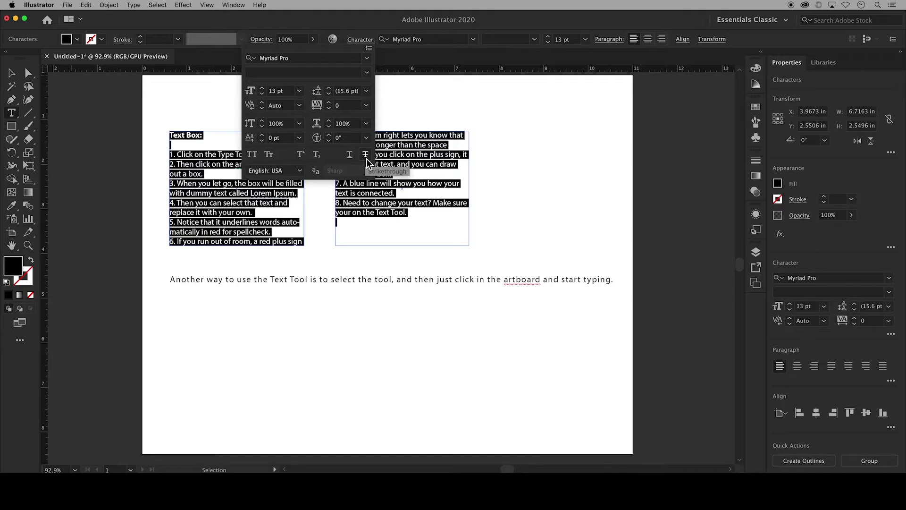
{"action": "left_click", "coordinate": [366, 157]}
{"action": "left_click", "coordinate": [366, 159]}
Keep the selected text's language as English: USA and reset all of its Character settings to the defaults
{"action": "left_click", "coordinate": [301, 172]}
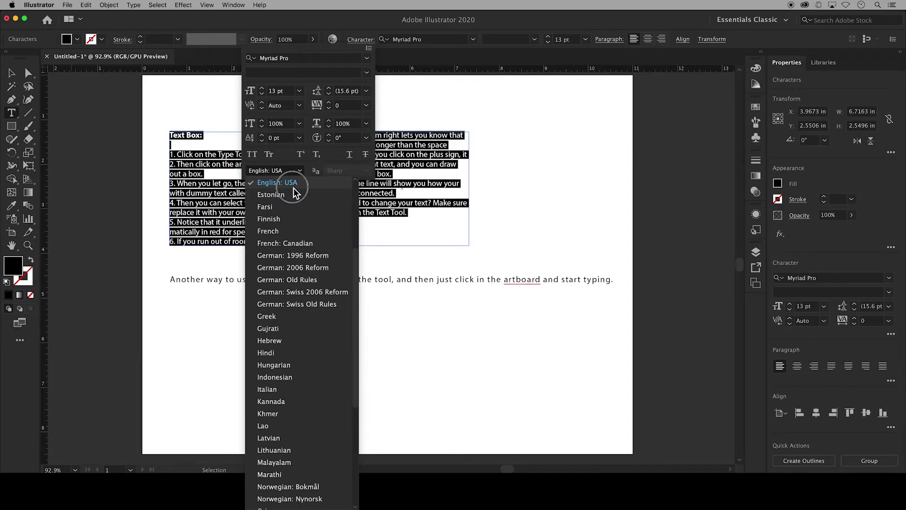
{"action": "left_click", "coordinate": [283, 182]}
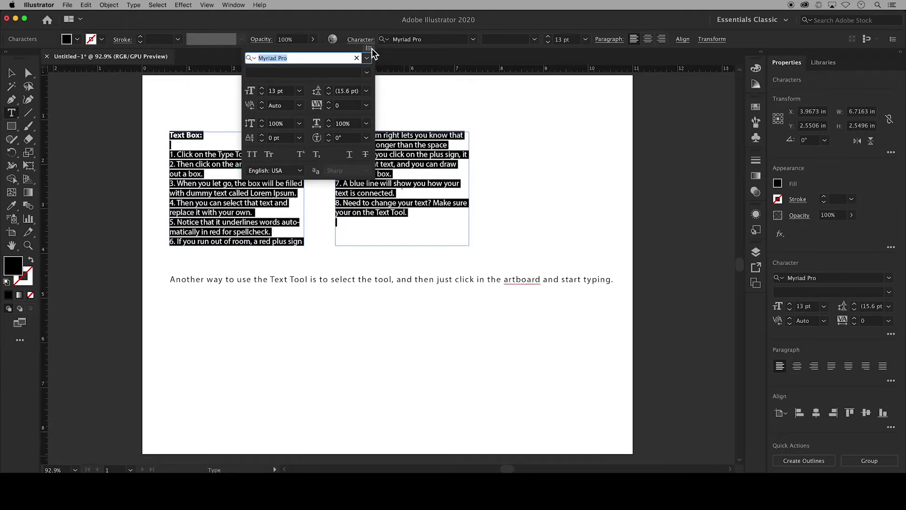
{"action": "left_click", "coordinate": [371, 49]}
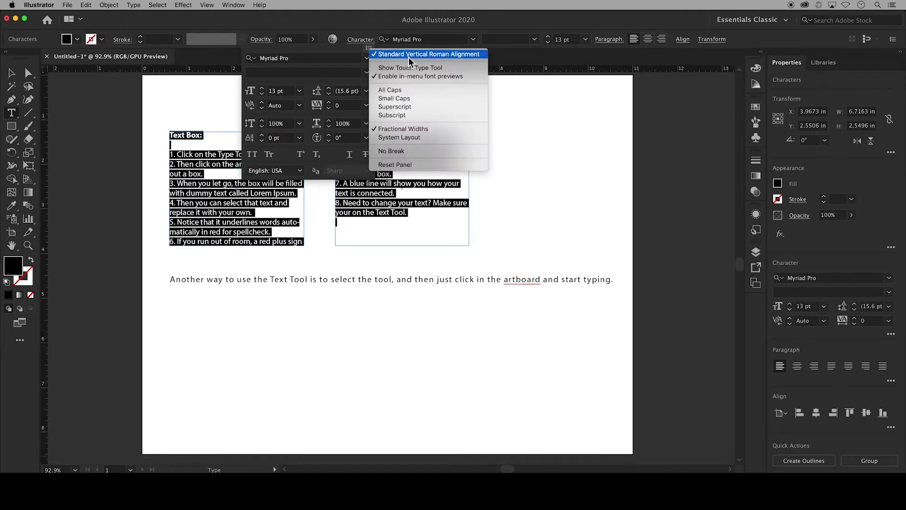
{"action": "left_click", "coordinate": [411, 164]}
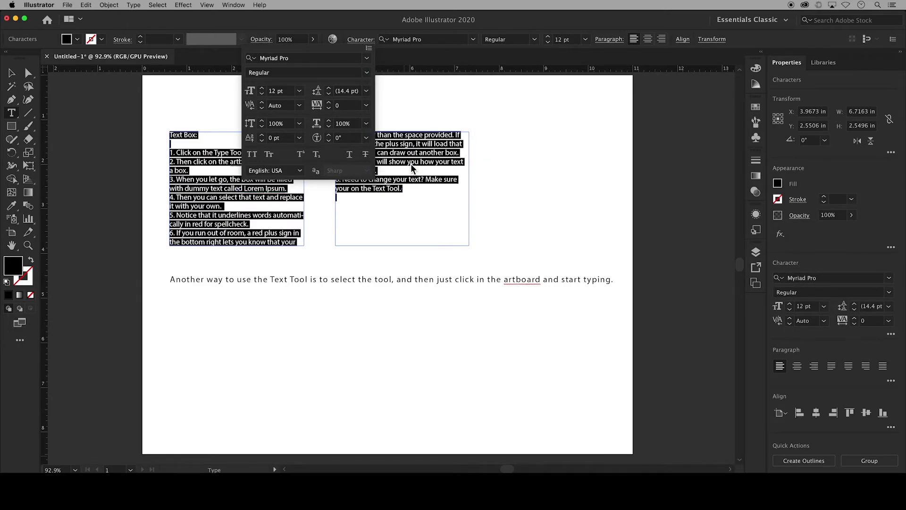
{"action": "left_click", "coordinate": [373, 22]}
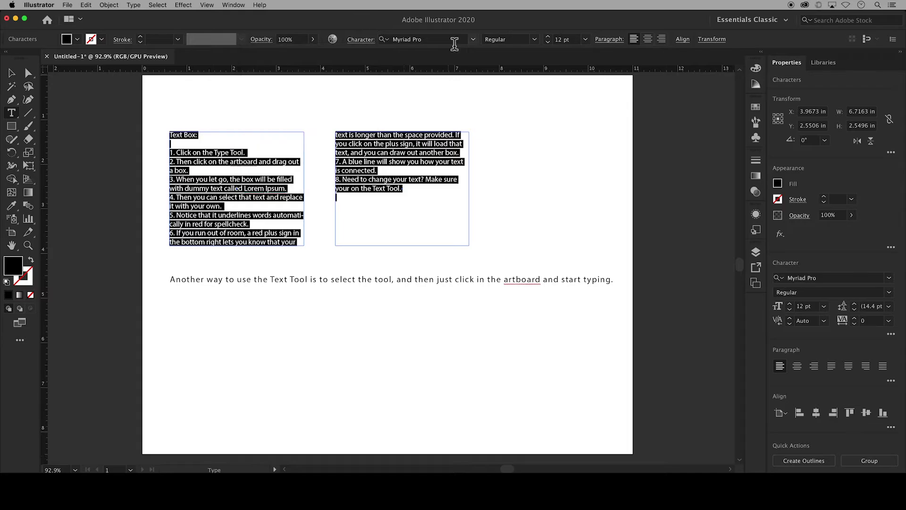
Try center, right and all four justified paragraph alignments on the selected text, then return it to left alignment
{"action": "left_click", "coordinate": [607, 40]}
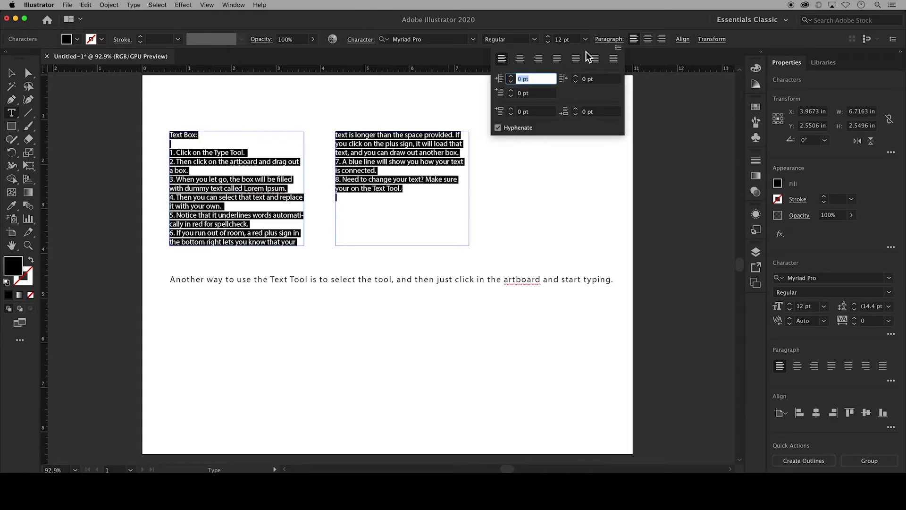
{"action": "left_click", "coordinate": [520, 59]}
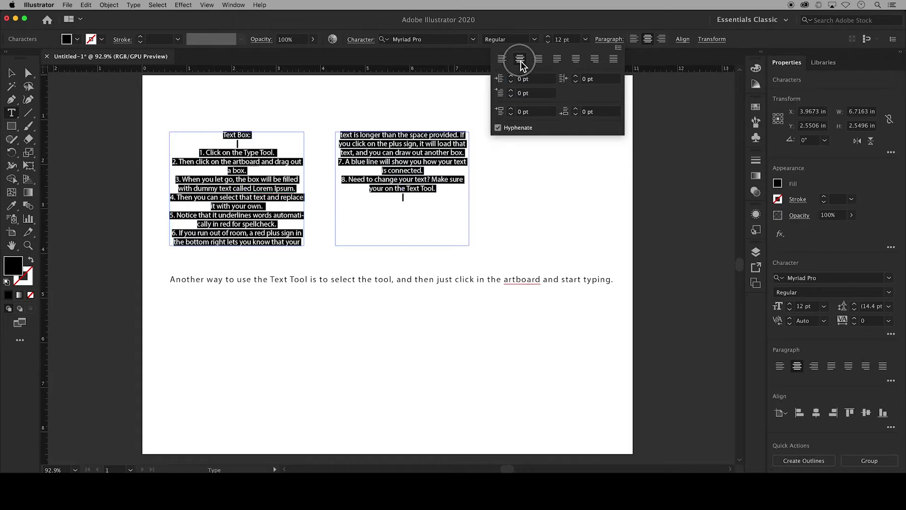
{"action": "left_click", "coordinate": [537, 60]}
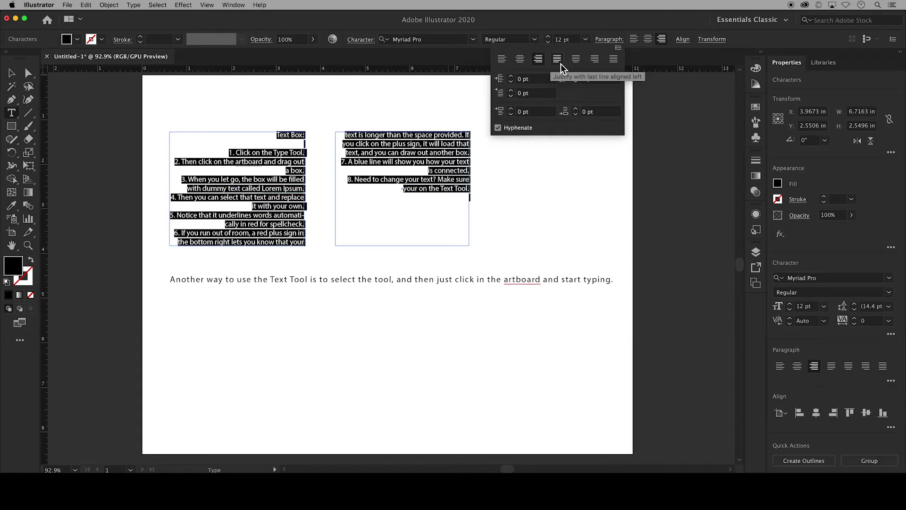
{"action": "left_click", "coordinate": [558, 59]}
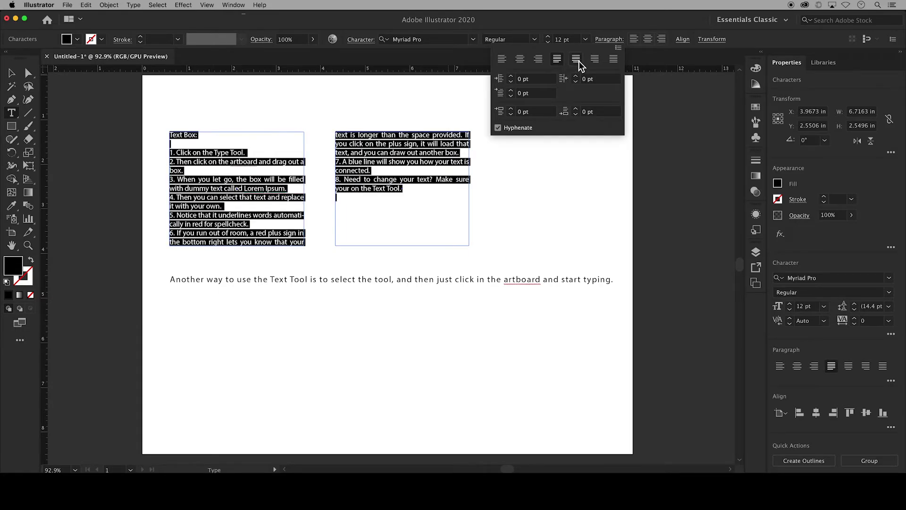
{"action": "left_click", "coordinate": [578, 61]}
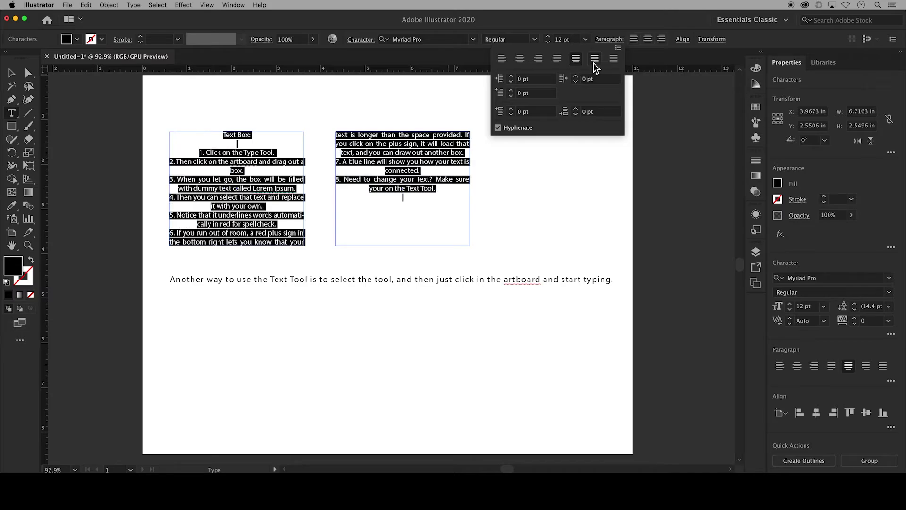
{"action": "left_click", "coordinate": [595, 63]}
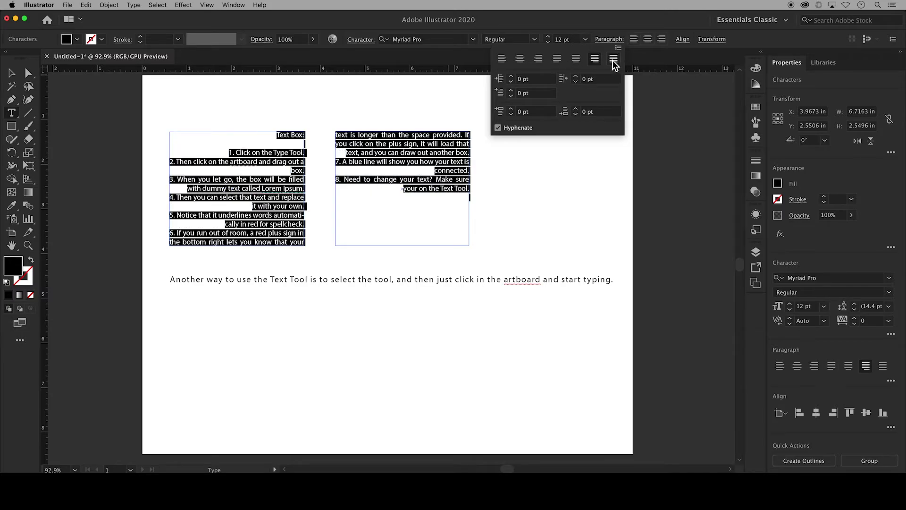
{"action": "left_click", "coordinate": [614, 61]}
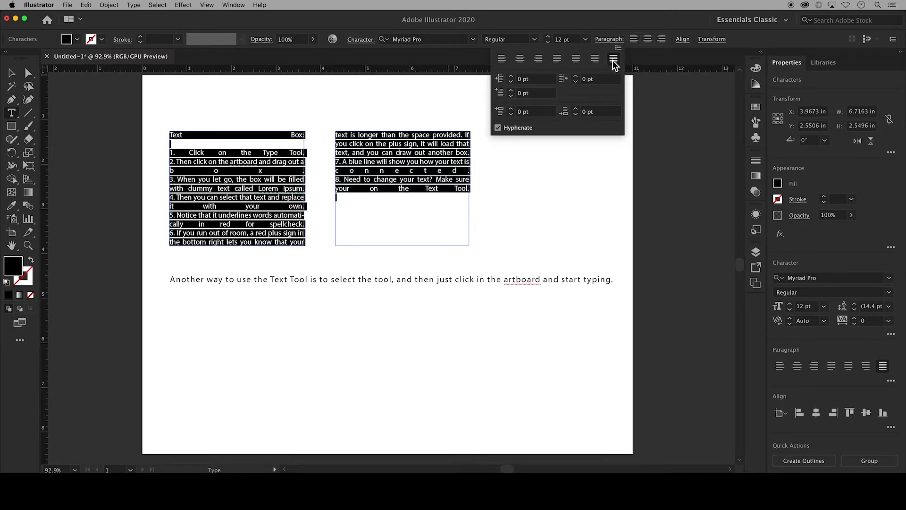
{"action": "left_click", "coordinate": [503, 59]}
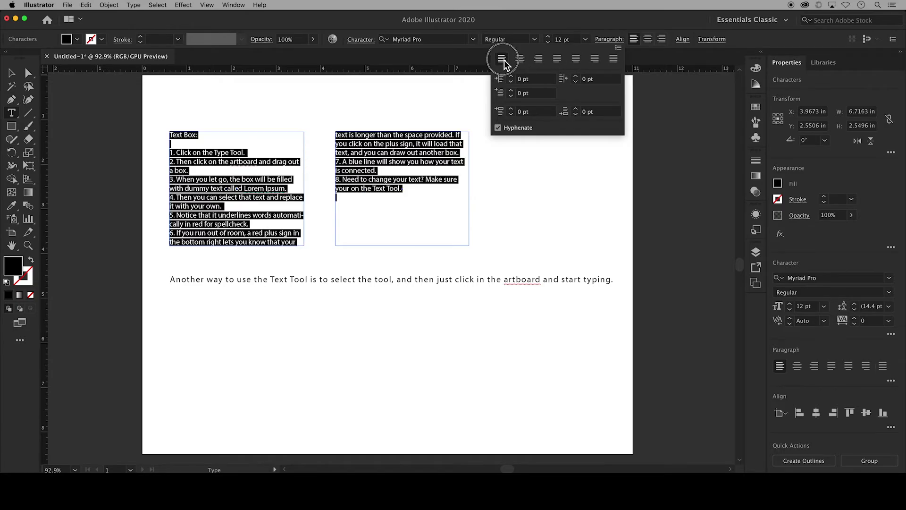
Try left indents of 3 pt and -1 pt and right indents of 15 pt and -18 pt, resetting both to 0 pt
{"action": "left_click", "coordinate": [511, 78]}
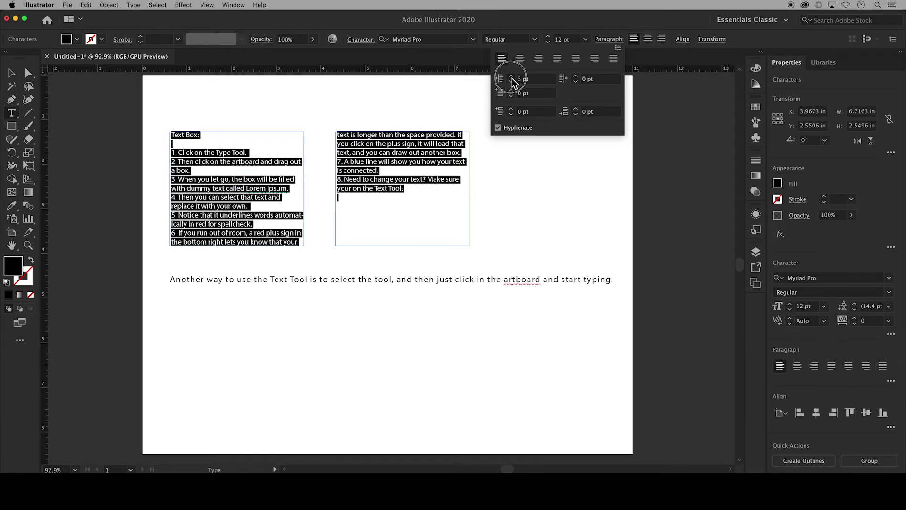
{"action": "left_click", "coordinate": [511, 82]}
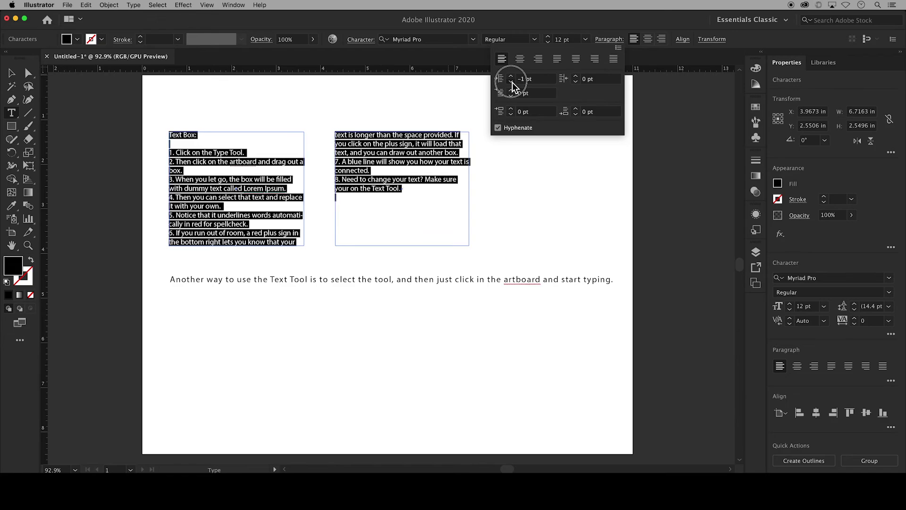
{"action": "left_click", "coordinate": [576, 79]}
{"action": "left_click", "coordinate": [576, 78]}
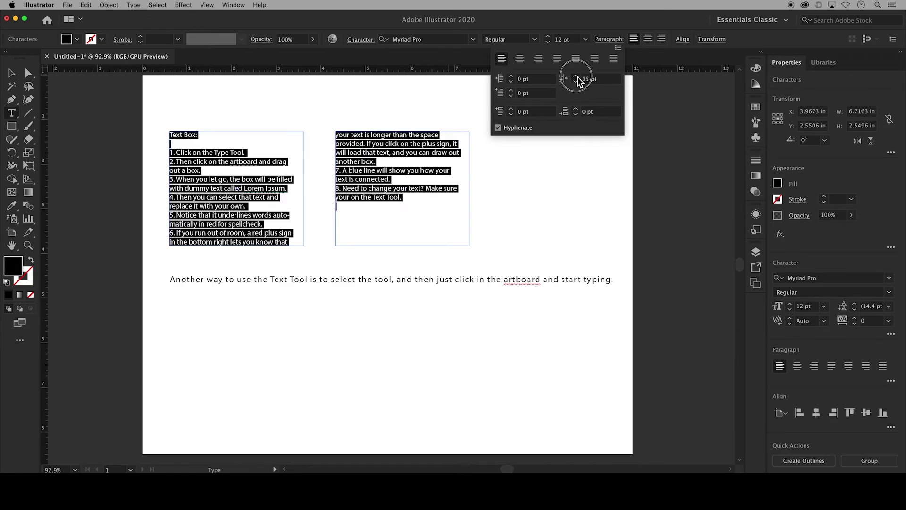
{"action": "left_click", "coordinate": [577, 83]}
{"action": "left_click", "coordinate": [576, 82]}
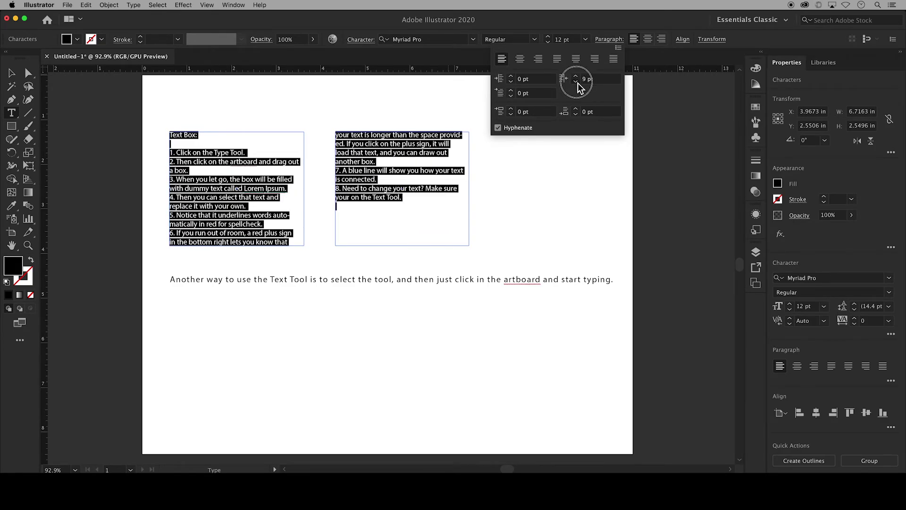
{"action": "double_click", "coordinate": [584, 81]}
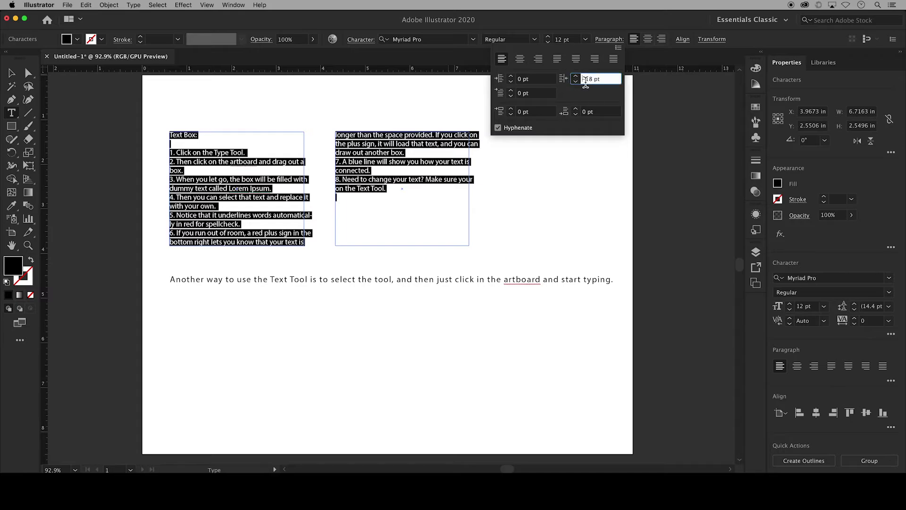
{"action": "type", "text": "0"}
Try a first-line indent of 25 pt on the selected paragraphs and reset it to 0 pt
{"action": "left_click", "coordinate": [513, 92]}
{"action": "left_click", "coordinate": [513, 92]}
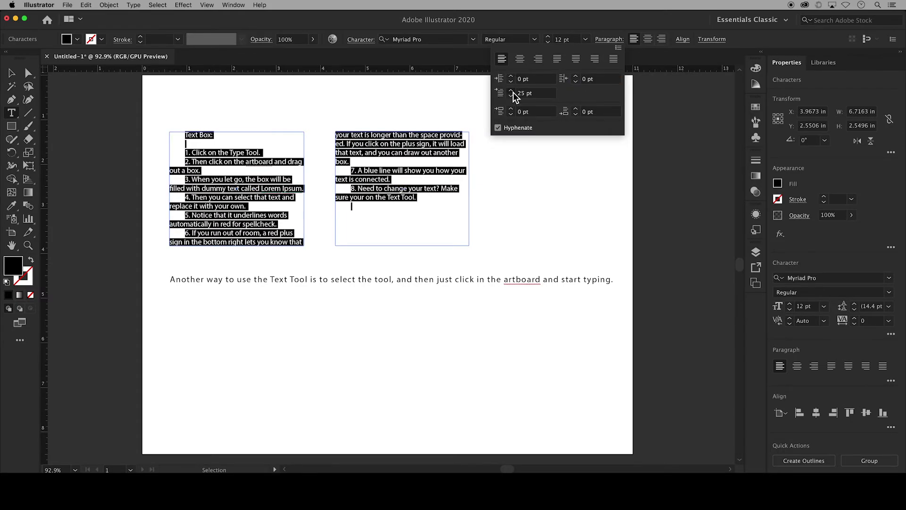
{"action": "left_click", "coordinate": [513, 91]}
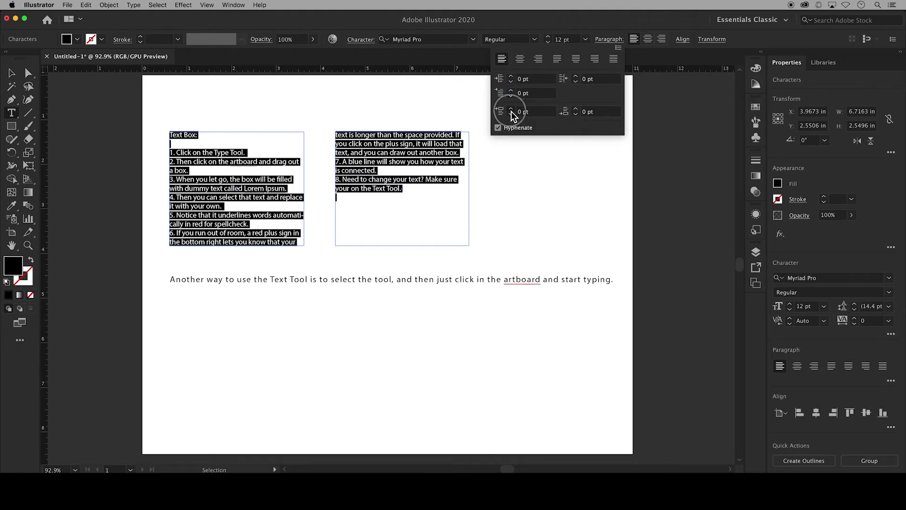
Try paragraph spacing of 12 pt before and 13 pt after on the selected text, resetting each to 0 pt
{"action": "left_click", "coordinate": [511, 110]}
{"action": "left_click", "coordinate": [511, 111]}
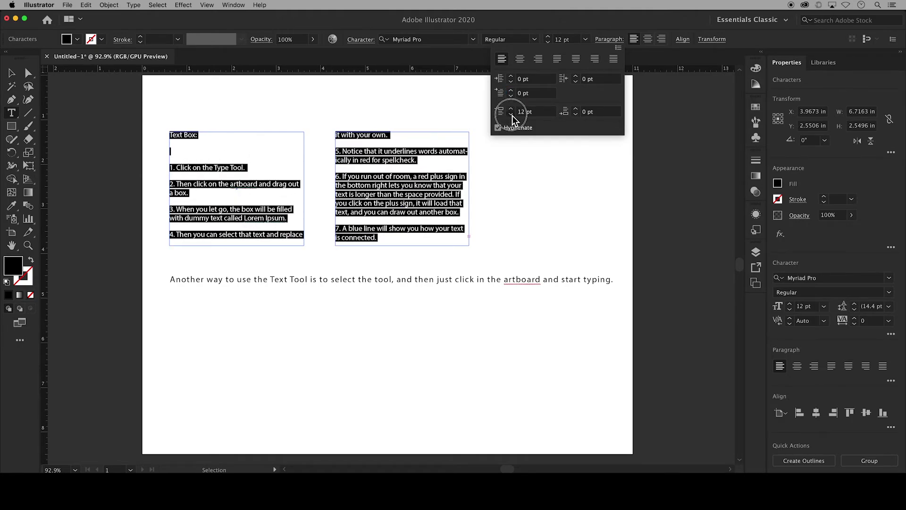
{"action": "left_click", "coordinate": [512, 115]}
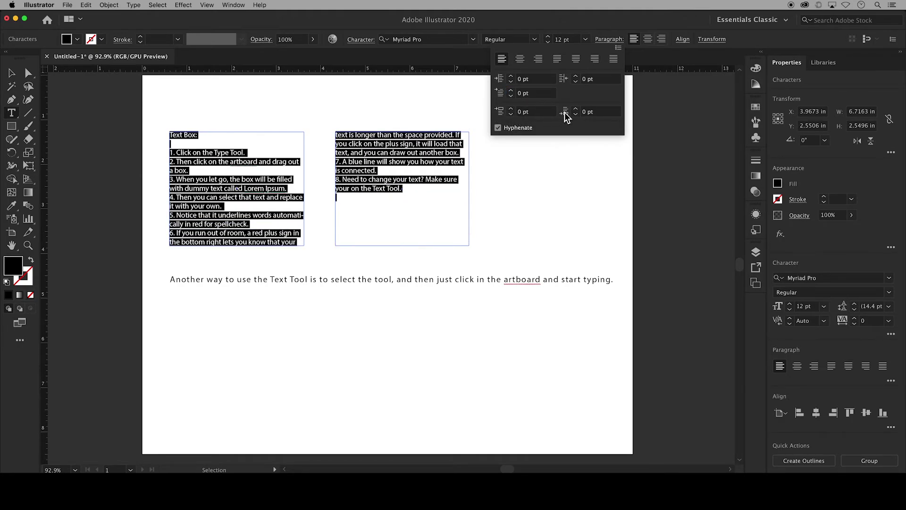
{"action": "left_click", "coordinate": [577, 110]}
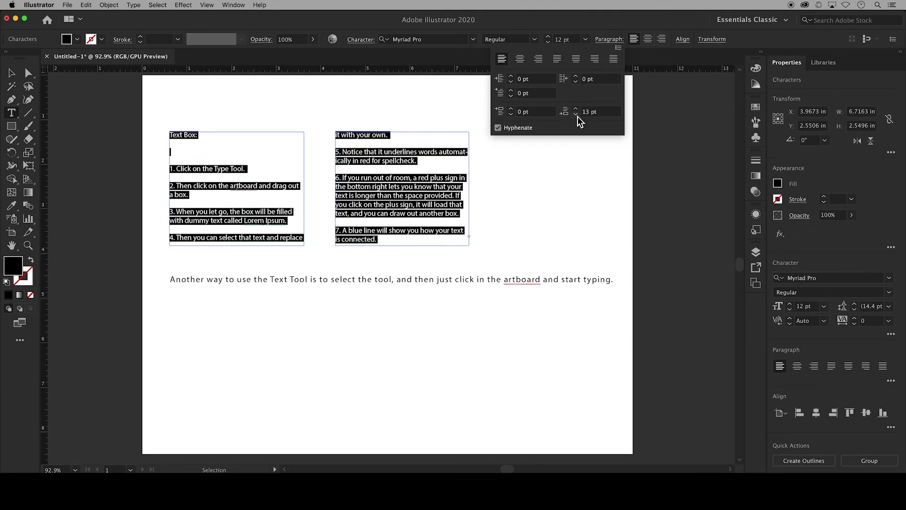
{"action": "left_click", "coordinate": [577, 116]}
{"action": "left_click", "coordinate": [577, 116]}
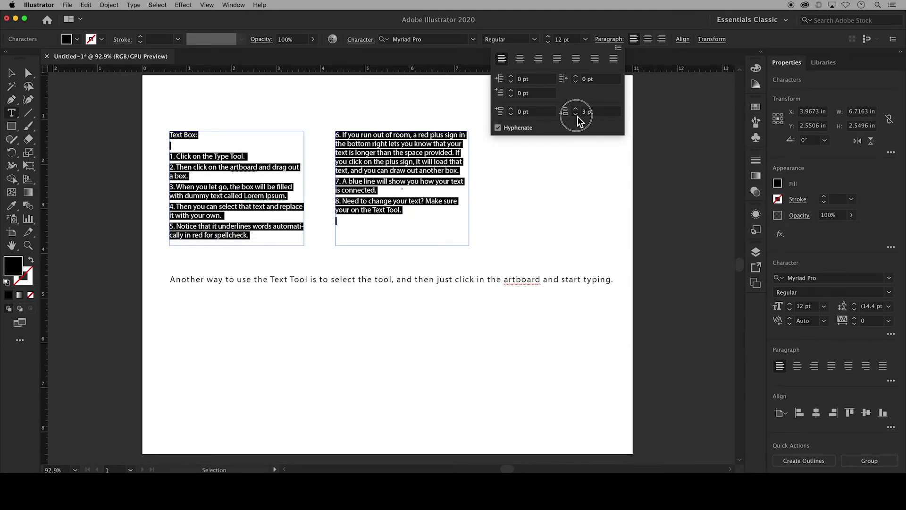
{"action": "left_click", "coordinate": [576, 116]}
{"action": "left_click", "coordinate": [577, 116]}
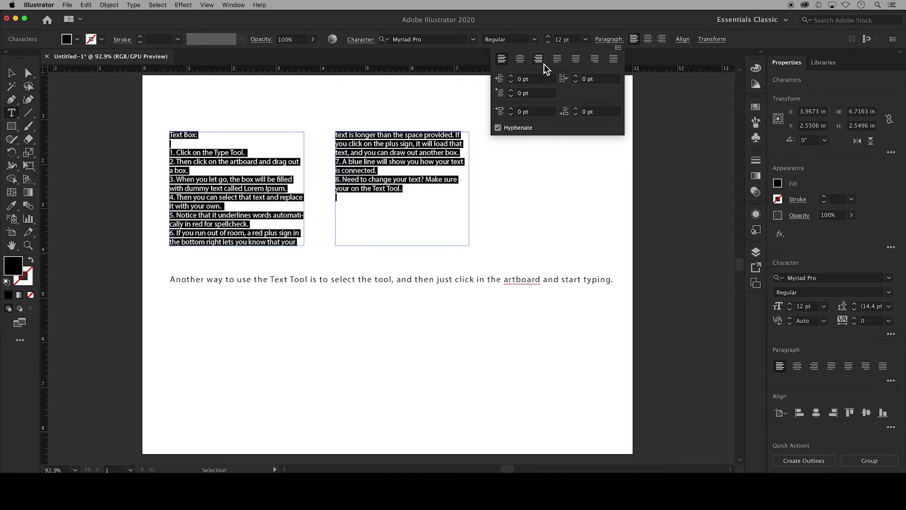
Justify the selected text with the last line aligned left and set its left and right indents to 2 pt
{"action": "left_click", "coordinate": [556, 60]}
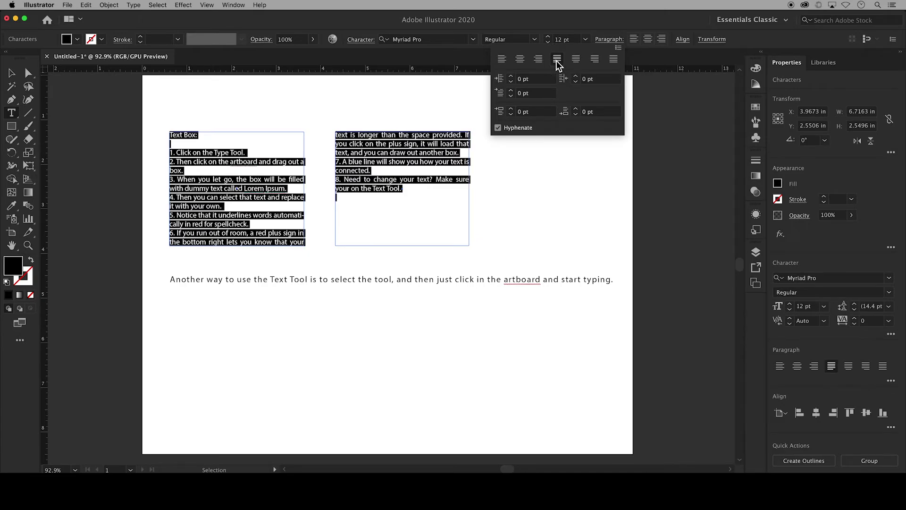
{"action": "left_click", "coordinate": [513, 77]}
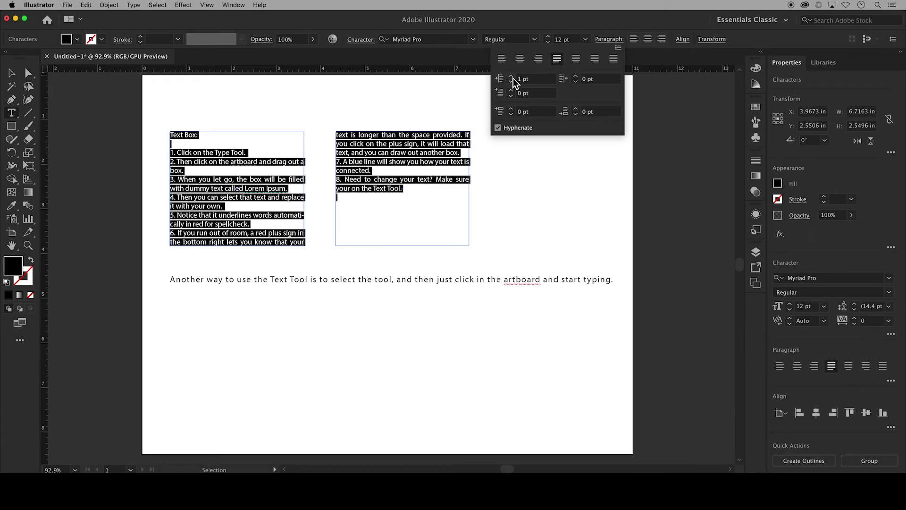
{"action": "left_click", "coordinate": [512, 78]}
{"action": "left_click", "coordinate": [577, 77]}
{"action": "left_click", "coordinate": [577, 77]}
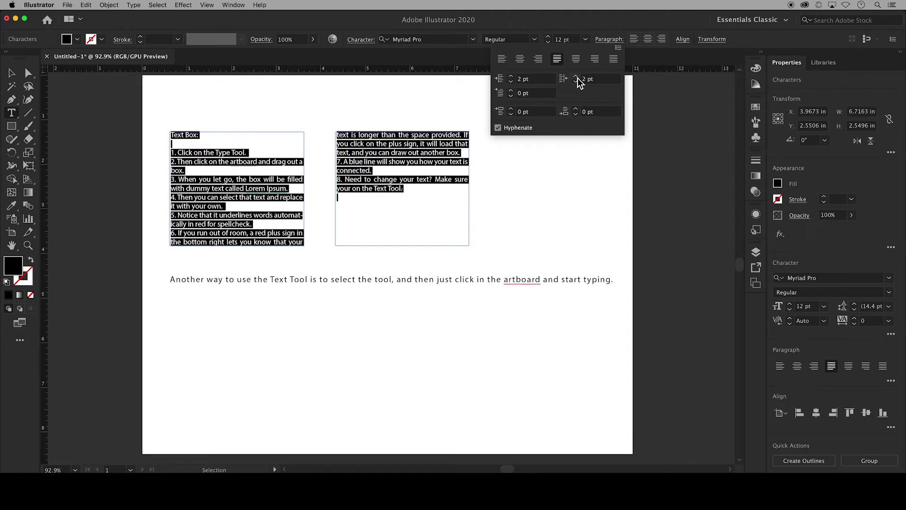
Set the space before and the space after the selected paragraphs to 3 pt each
{"action": "left_click", "coordinate": [514, 109]}
{"action": "left_click", "coordinate": [514, 109]}
{"action": "left_click", "coordinate": [513, 110]}
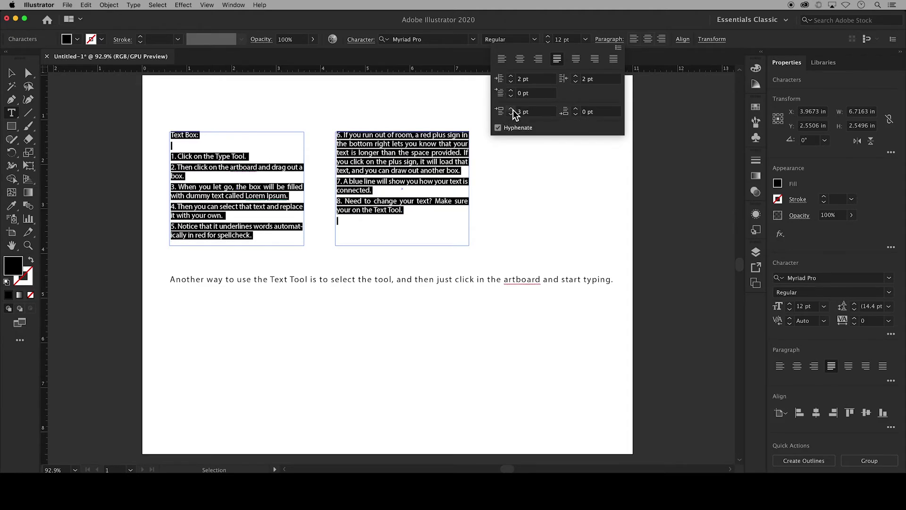
{"action": "left_click", "coordinate": [576, 109]}
{"action": "left_click", "coordinate": [577, 109]}
{"action": "left_click", "coordinate": [576, 109]}
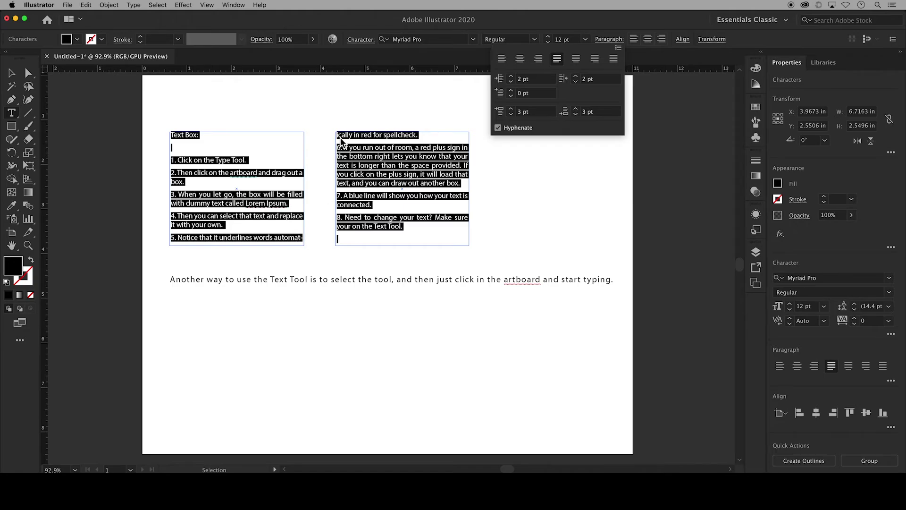
Turn off hyphenation for the selected paragraphs and align them left
{"action": "left_click", "coordinate": [498, 128]}
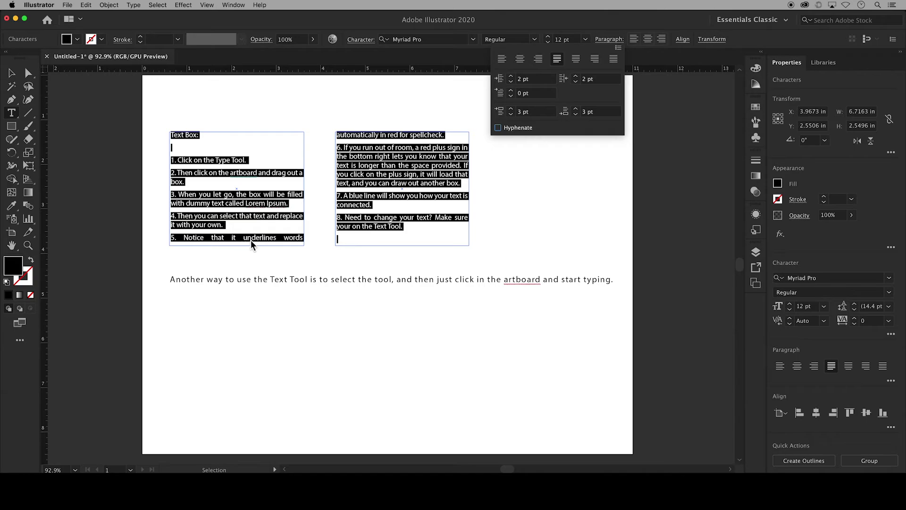
{"action": "left_click", "coordinate": [500, 60]}
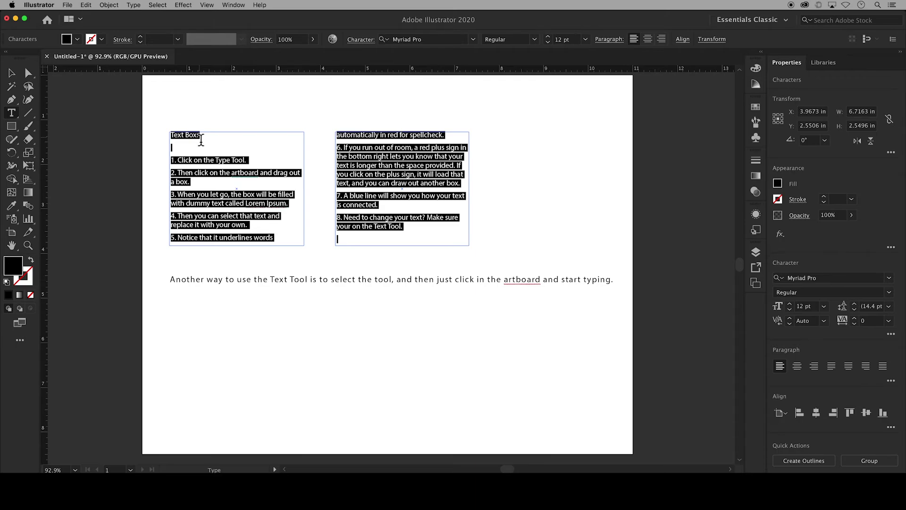
Finish editing the text and select the first linked text box as an object
{"action": "key", "text": "Escape"}
{"action": "left_click", "coordinate": [66, 103]}
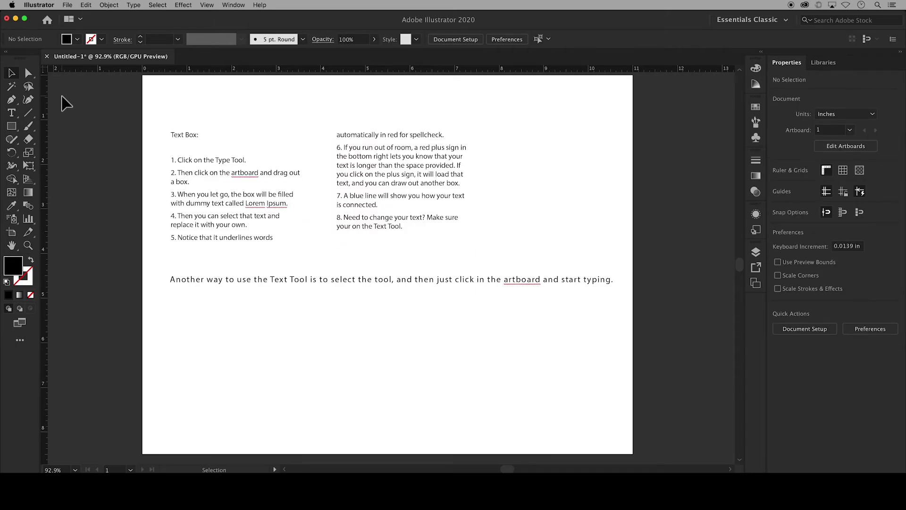
{"action": "left_click", "coordinate": [192, 163]}
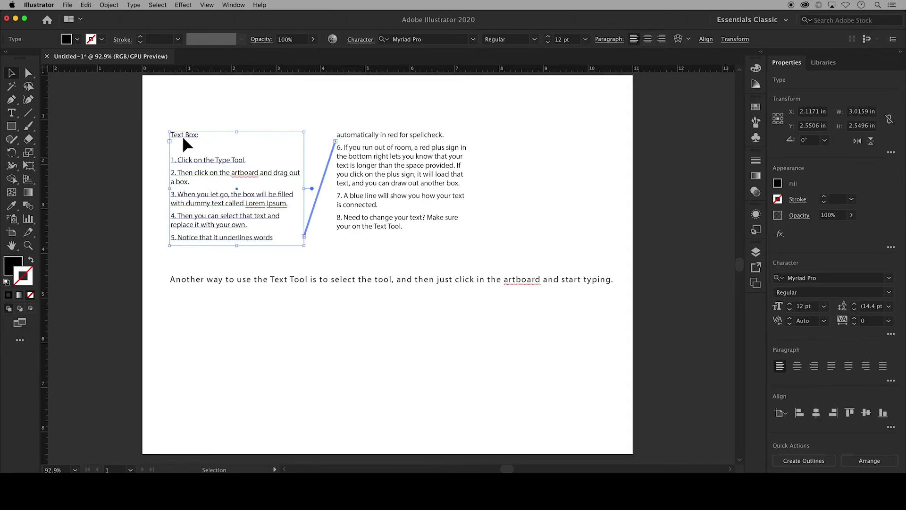
Try a black stroke on the text in the first text box, and set the stroke back to none
{"action": "left_click", "coordinate": [101, 39]}
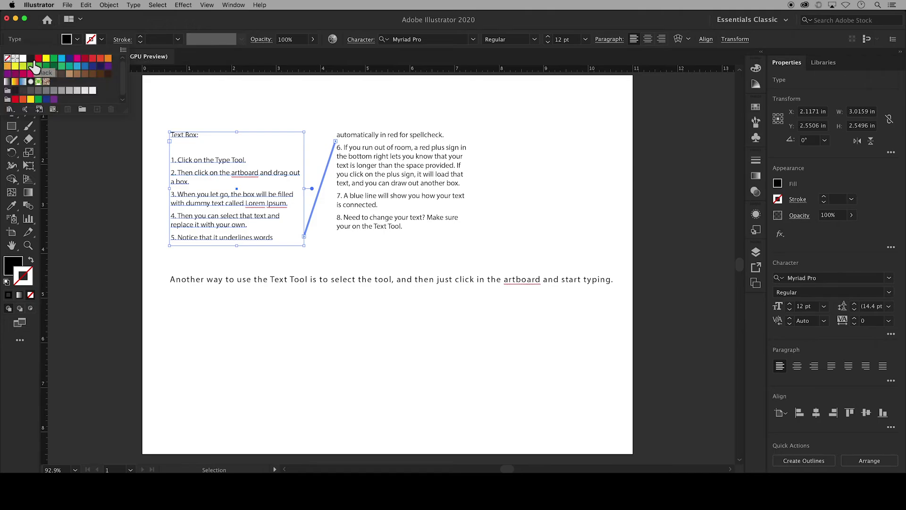
{"action": "left_click", "coordinate": [32, 60]}
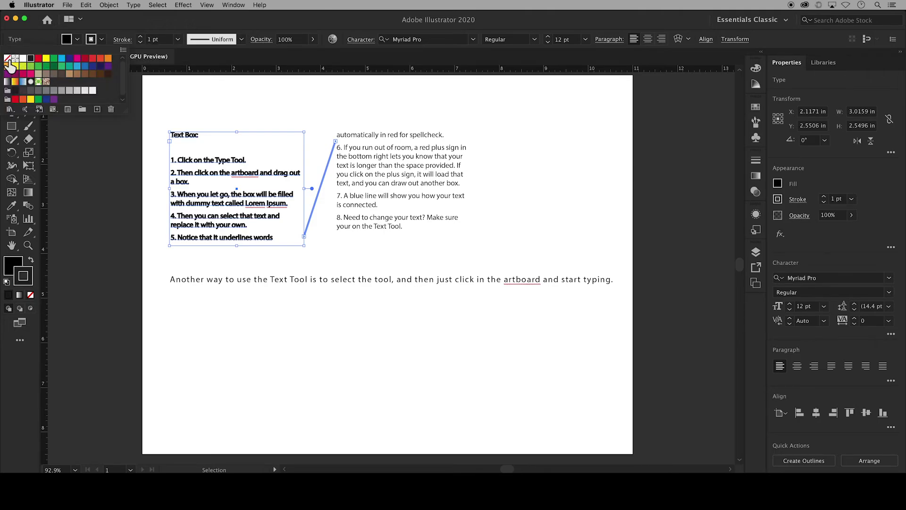
{"action": "left_click", "coordinate": [8, 59]}
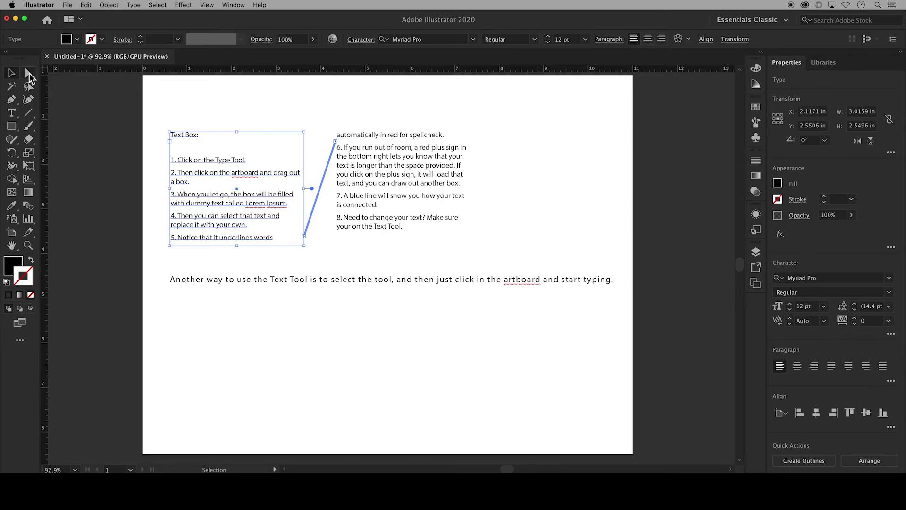
Select only the frame path of the first text box and give it a 1 pt black stroke
{"action": "left_click", "coordinate": [29, 76]}
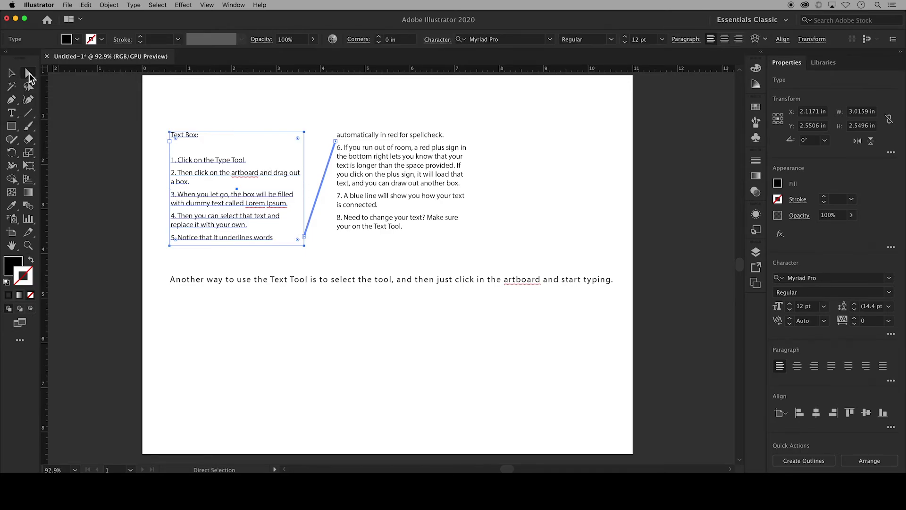
{"action": "left_click", "coordinate": [204, 130]}
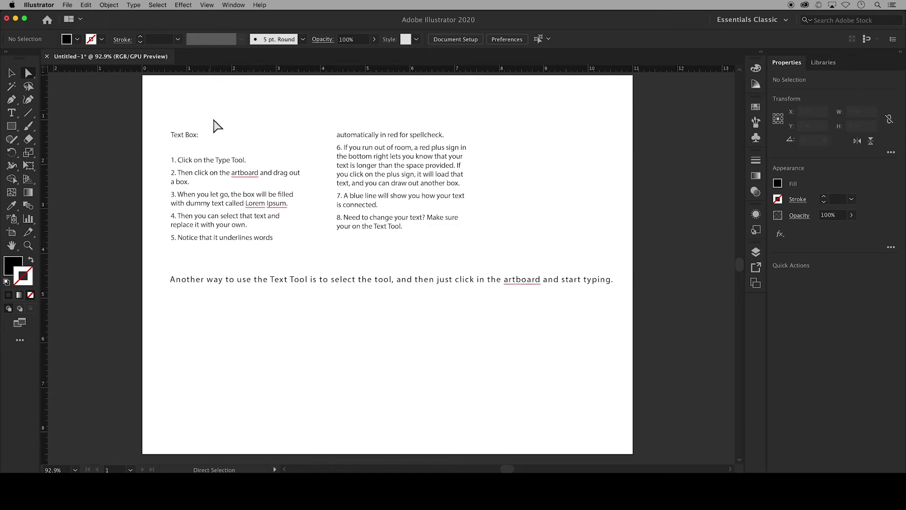
{"action": "left_click", "coordinate": [224, 138]}
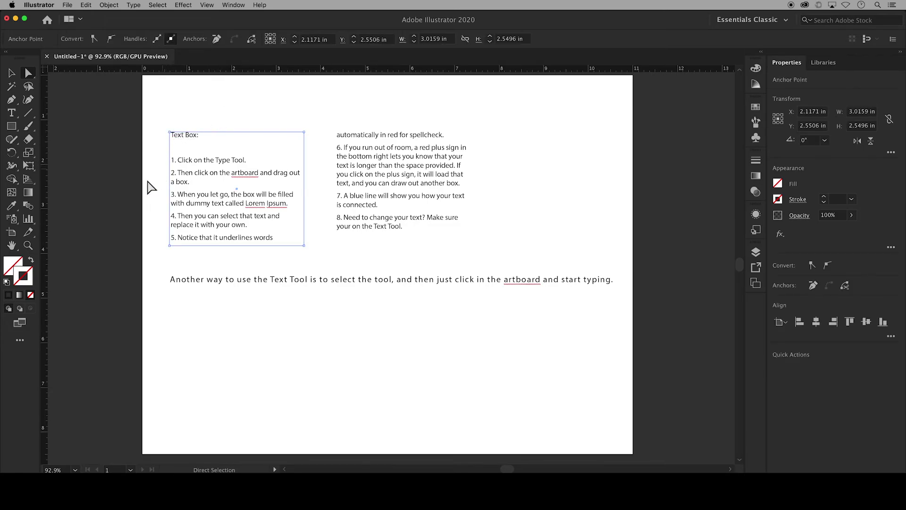
{"action": "left_click", "coordinate": [9, 296]}
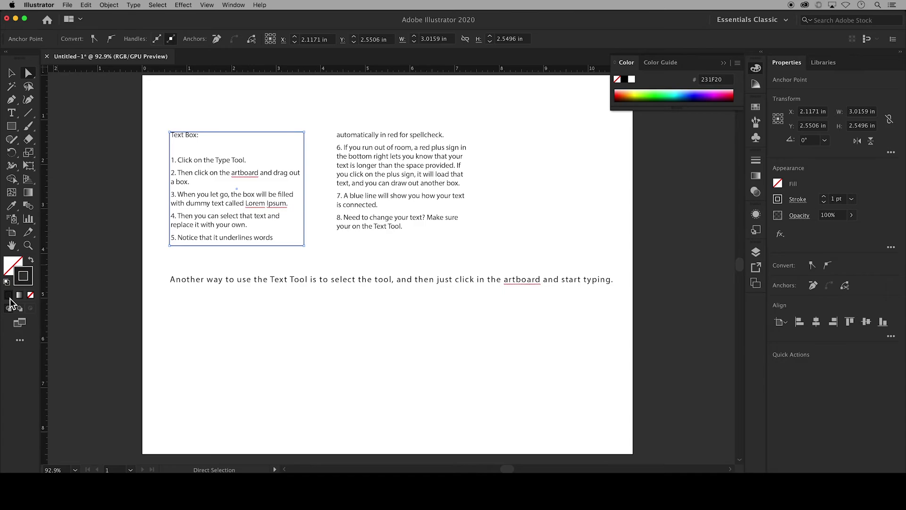
Give the frame path of the second text box a 1 pt black stroke and deselect it
{"action": "left_click", "coordinate": [355, 245]}
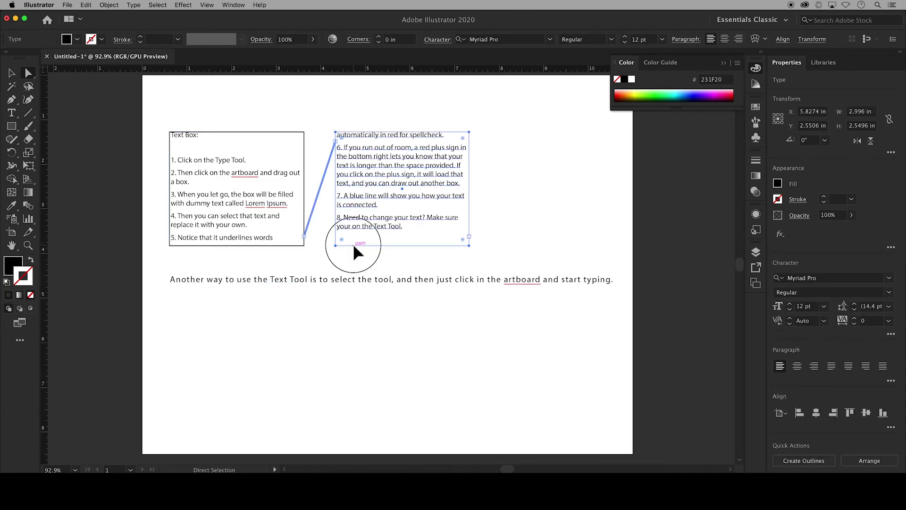
{"action": "left_click", "coordinate": [361, 256]}
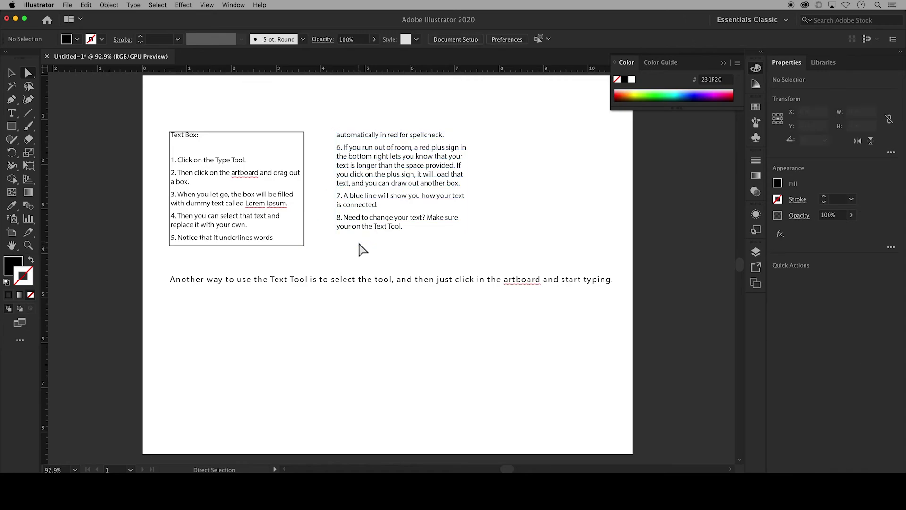
{"action": "left_click", "coordinate": [361, 246]}
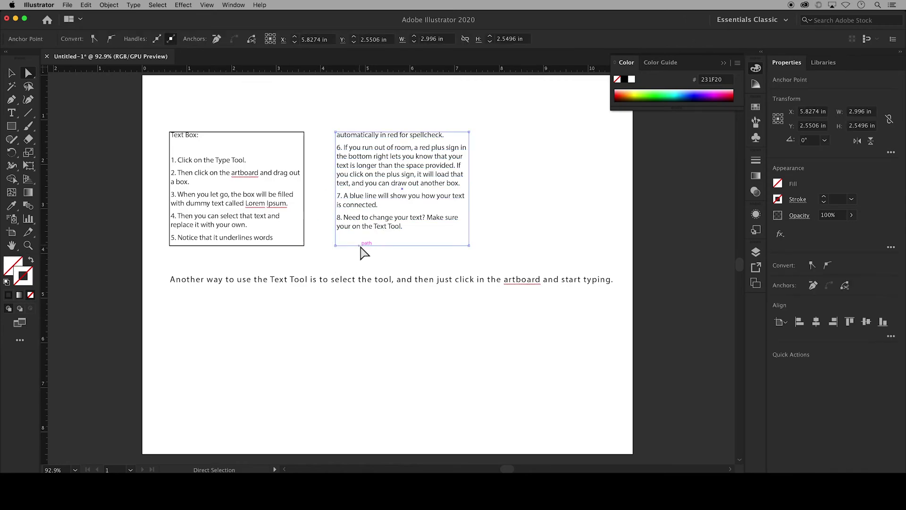
{"action": "left_click", "coordinate": [8, 297]}
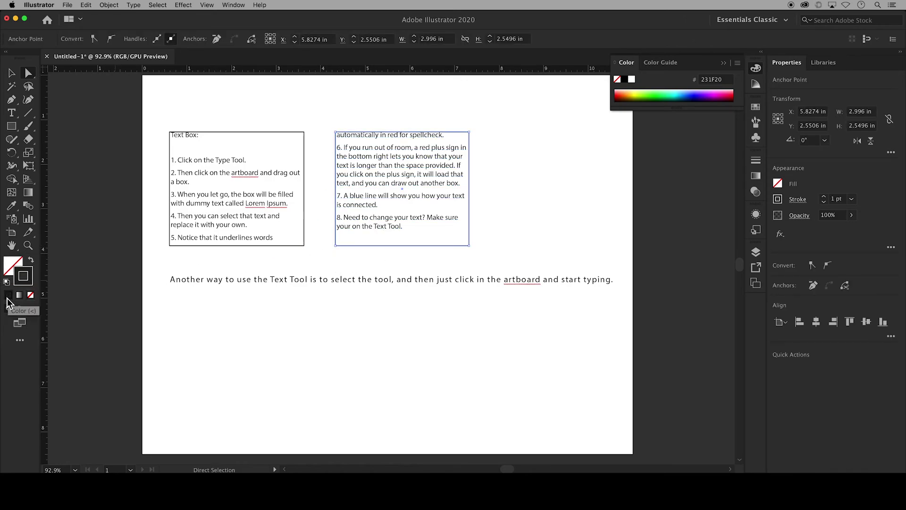
{"action": "left_click", "coordinate": [79, 269]}
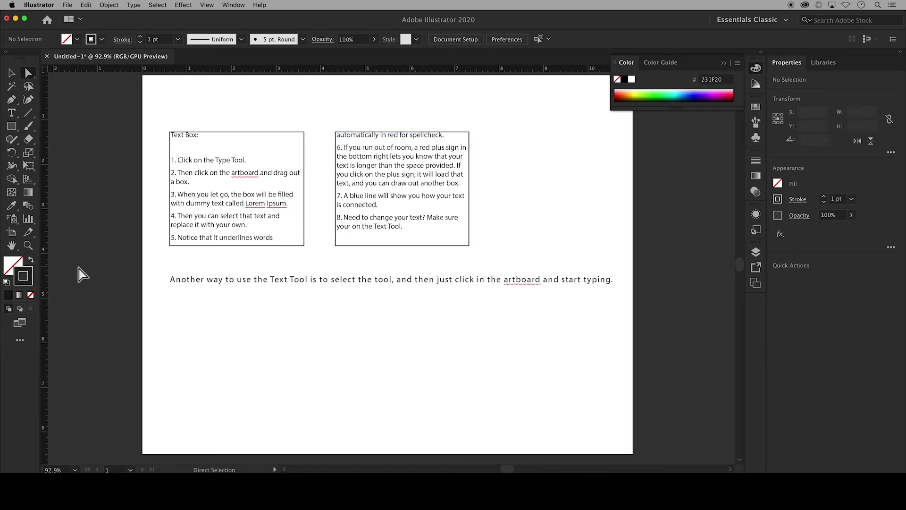
Apply a negative baseline shift to the linked text so it sits lower inside its outlined frames, and deselect everything
{"action": "left_click", "coordinate": [176, 134]}
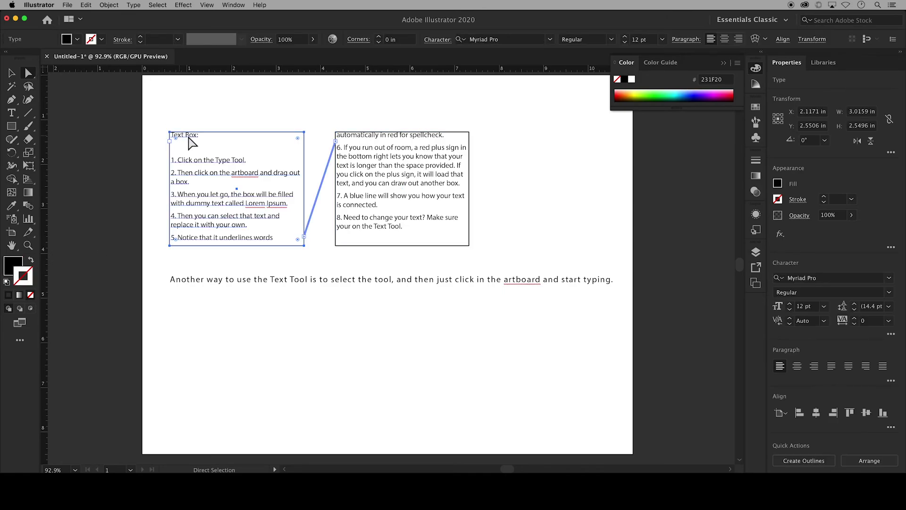
{"action": "left_click", "coordinate": [438, 41]}
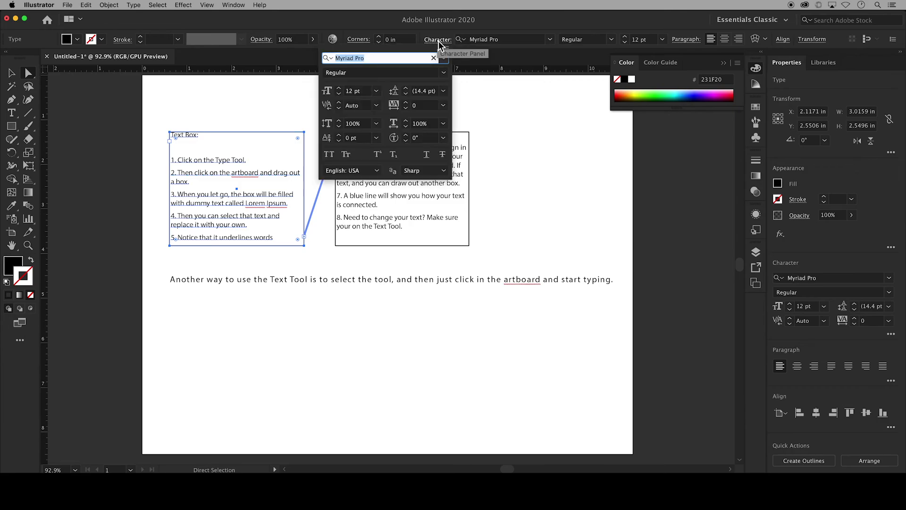
{"action": "left_click", "coordinate": [340, 136]}
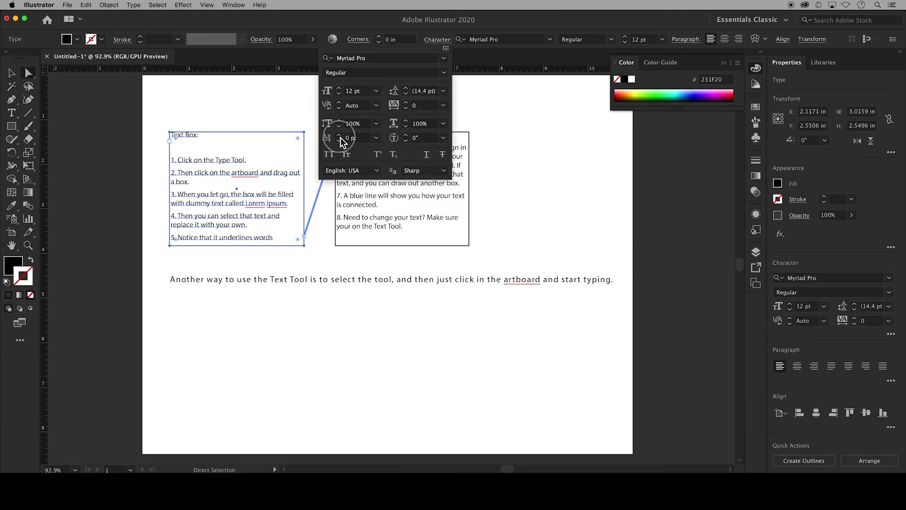
{"action": "left_click", "coordinate": [339, 141]}
{"action": "left_click", "coordinate": [339, 141]}
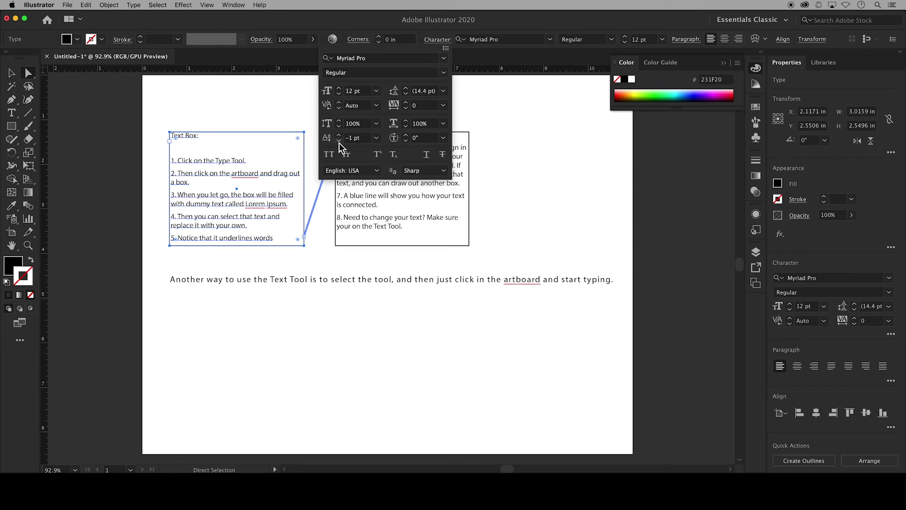
{"action": "left_click", "coordinate": [339, 141]}
{"action": "left_click", "coordinate": [474, 122]}
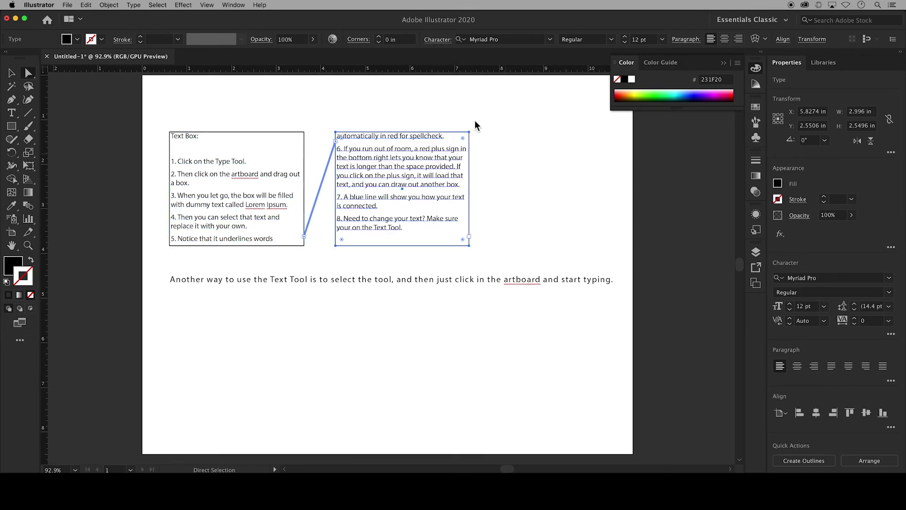
{"action": "left_click", "coordinate": [12, 74]}
{"action": "left_click", "coordinate": [90, 111]}
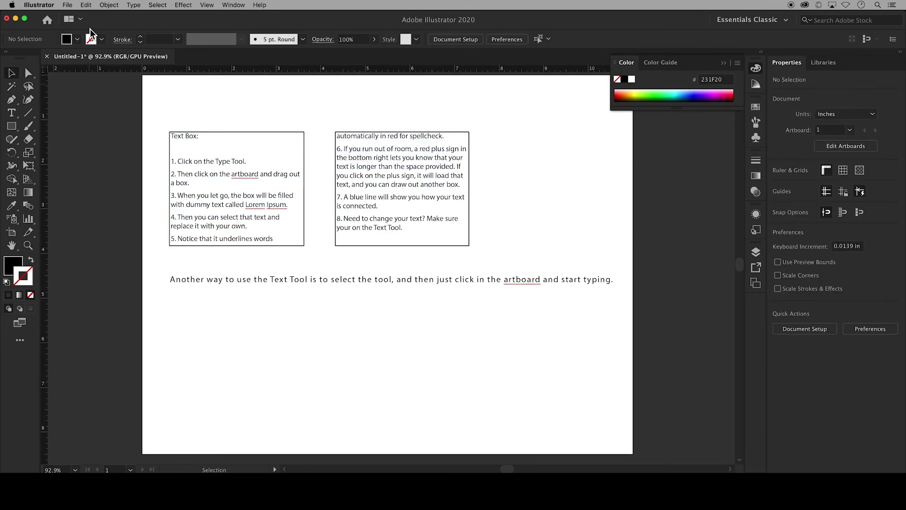
Run a spelling check on the document and add "artboard", "Lorem" and "Ipsum." to the dictionary
{"action": "left_click", "coordinate": [86, 6]}
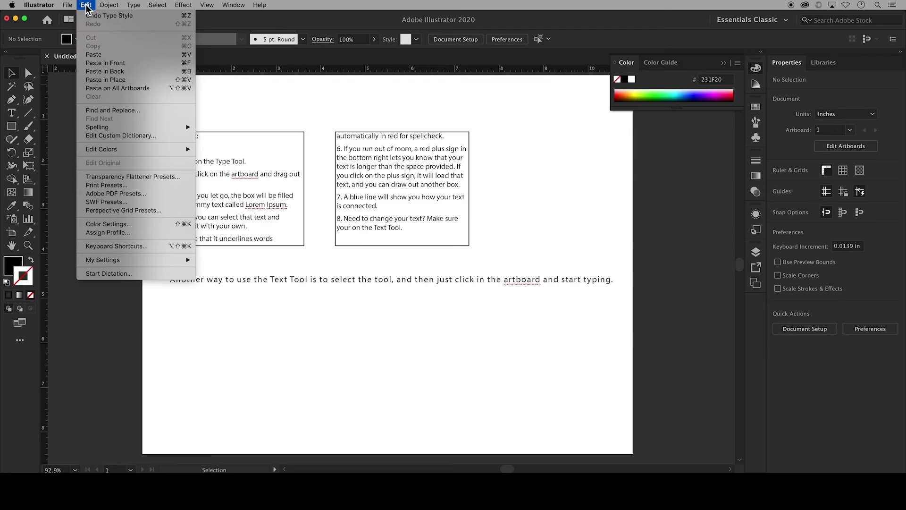
{"action": "mouse_move", "coordinate": [100, 125]}
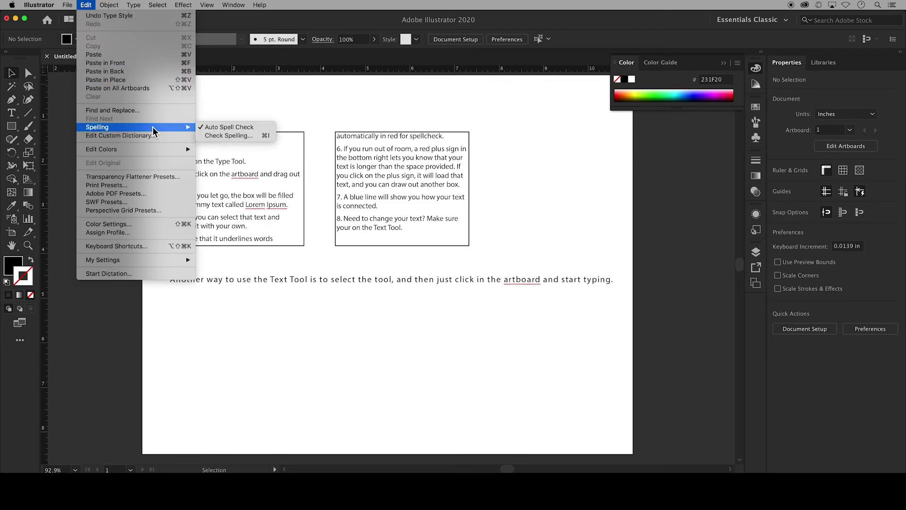
{"action": "left_click", "coordinate": [218, 136]}
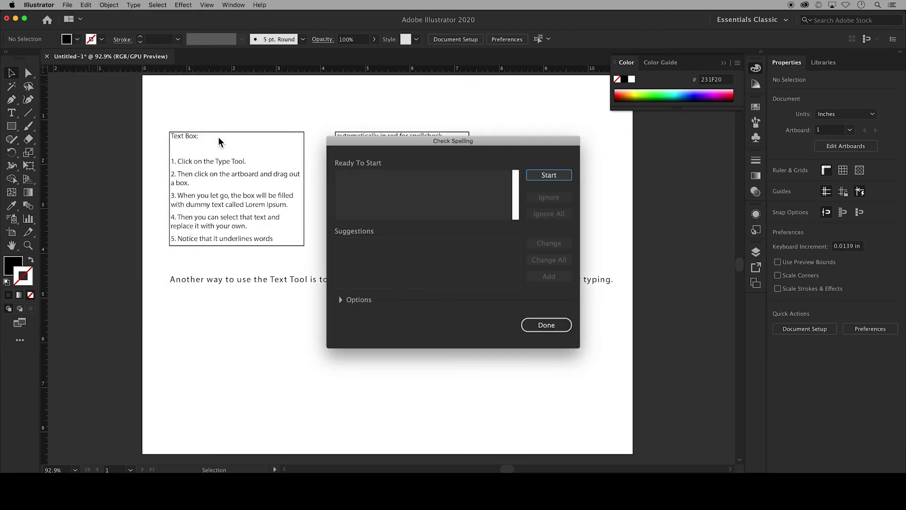
{"action": "left_click", "coordinate": [542, 177]}
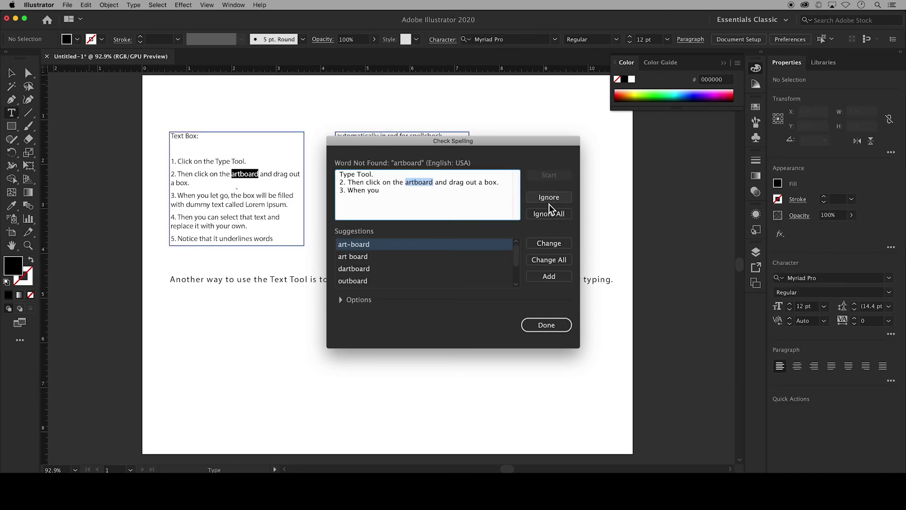
{"action": "left_click", "coordinate": [549, 277]}
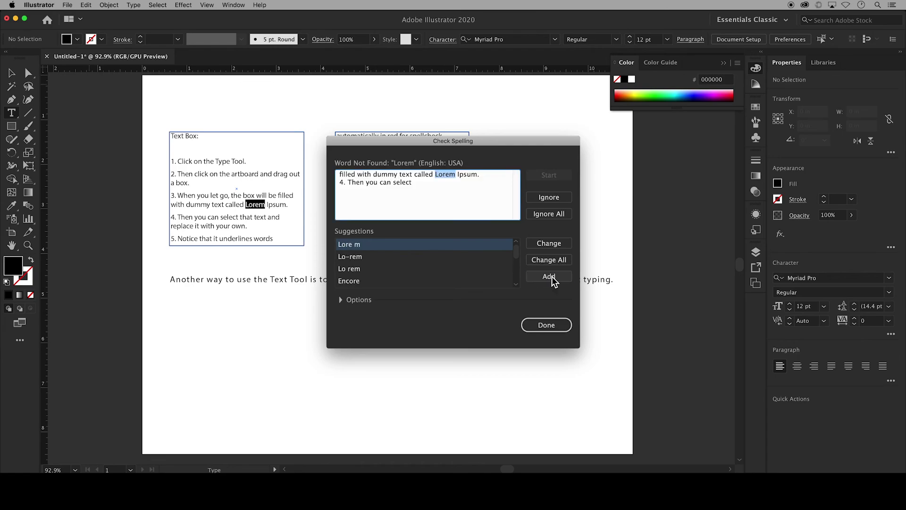
{"action": "left_click", "coordinate": [548, 277]}
{"action": "left_click", "coordinate": [549, 277]}
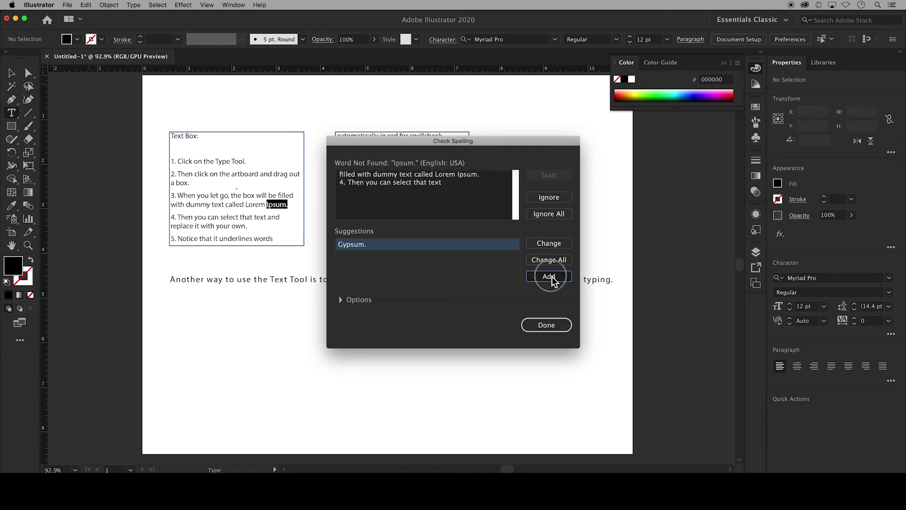
{"action": "left_click", "coordinate": [555, 325]}
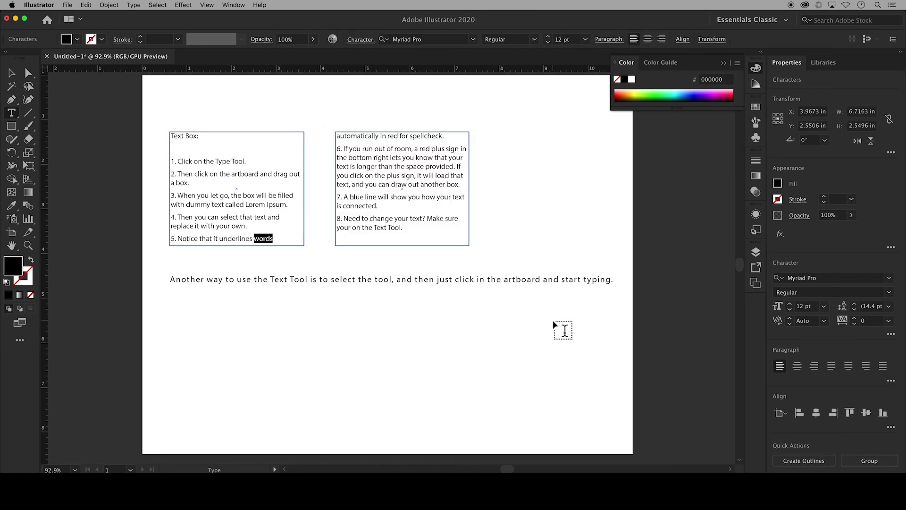
Leave text editing, deselect the text boxes and restore the default white fill and black stroke
{"action": "left_click", "coordinate": [12, 74]}
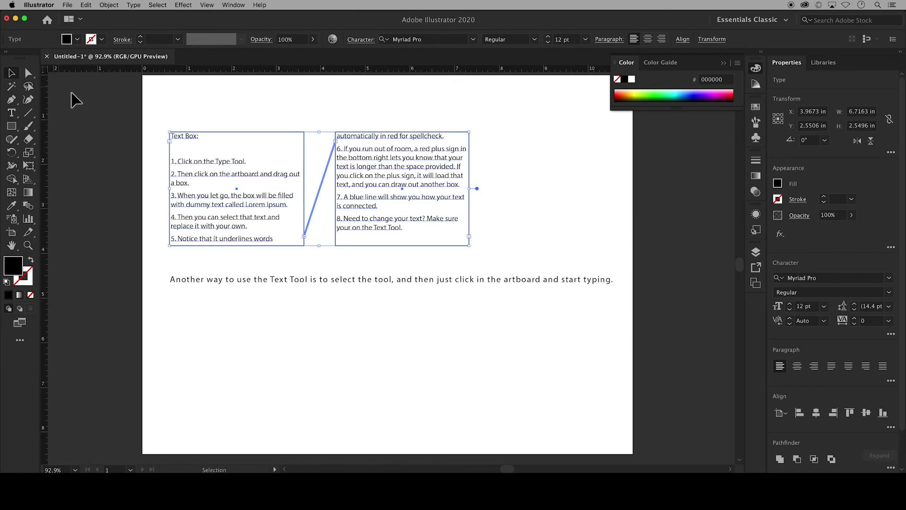
{"action": "left_click", "coordinate": [75, 101]}
{"action": "key", "text": "d"}
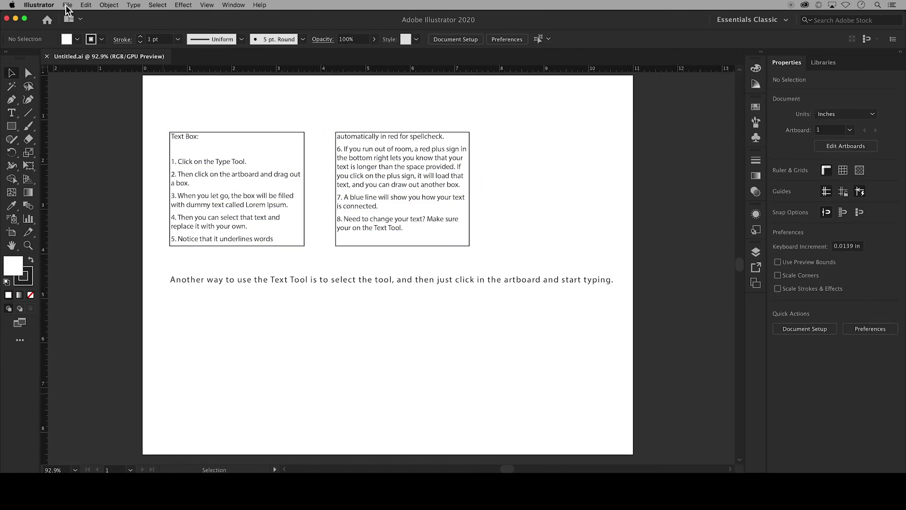
Save the document in Adobe Illustrator format in the DD1 folder of Creative Cloud Files, named with the author's name followed by "_U03.1 Type Tool"
{"action": "left_click", "coordinate": [67, 5]}
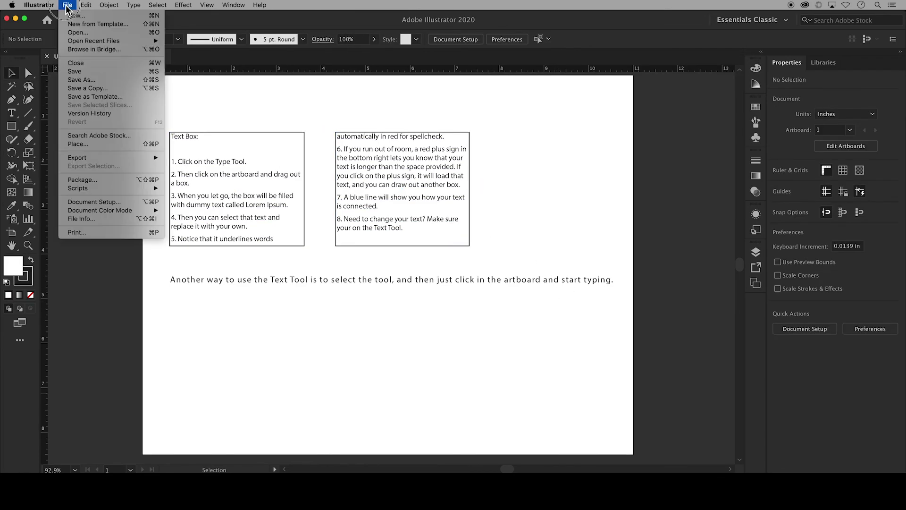
{"action": "left_click", "coordinate": [90, 83]}
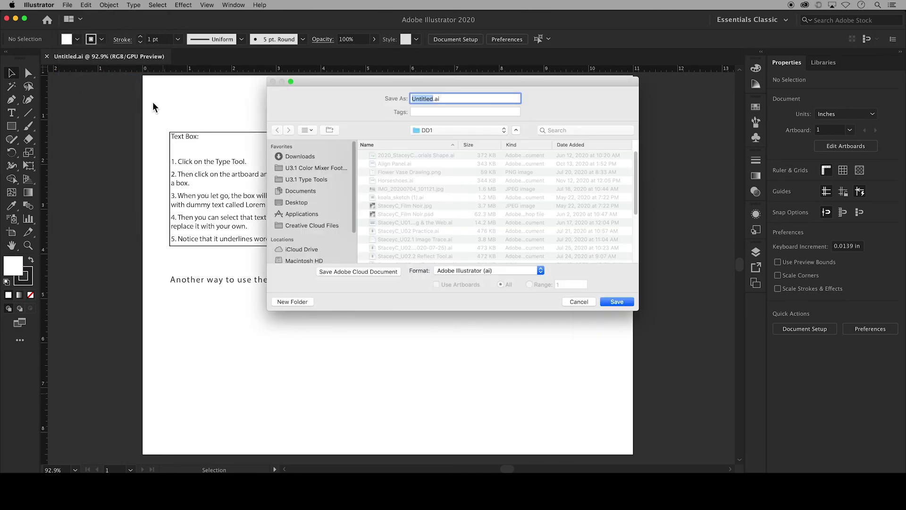
{"action": "left_click", "coordinate": [324, 230]}
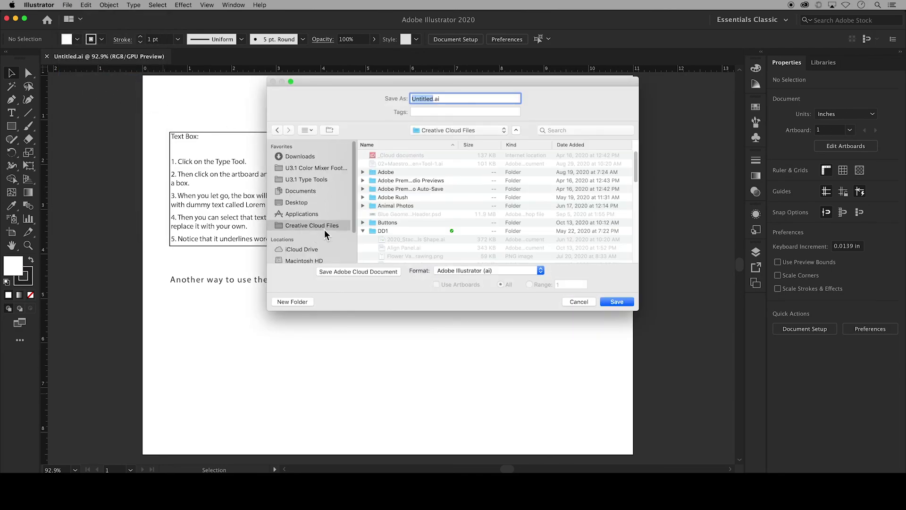
{"action": "double_click", "coordinate": [391, 234]}
{"action": "left_click_drag", "start_coordinate": [434, 101], "coordinate": [402, 101]}
{"action": "type", "text": "Stacey"}
{"action": "type", "text": "C_U0"}
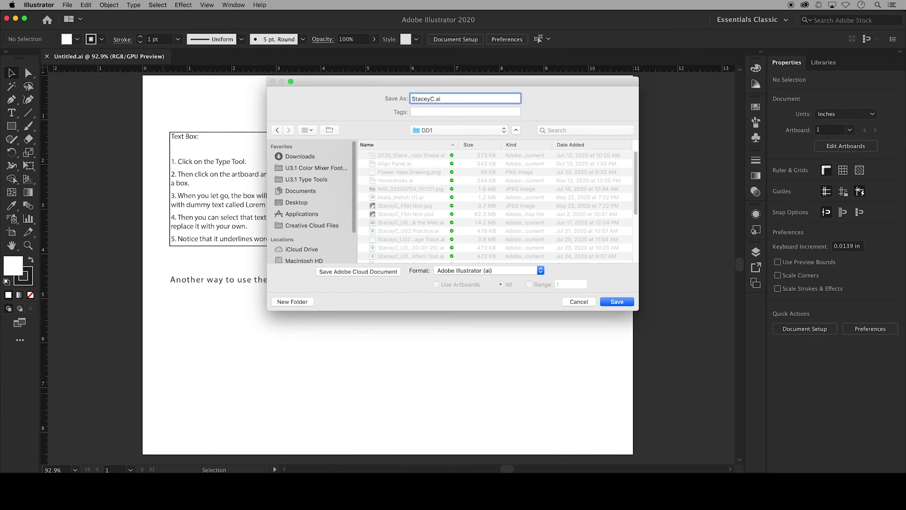
{"action": "type", "text": "3.1 Type Tool"}
{"action": "left_click", "coordinate": [622, 306]}
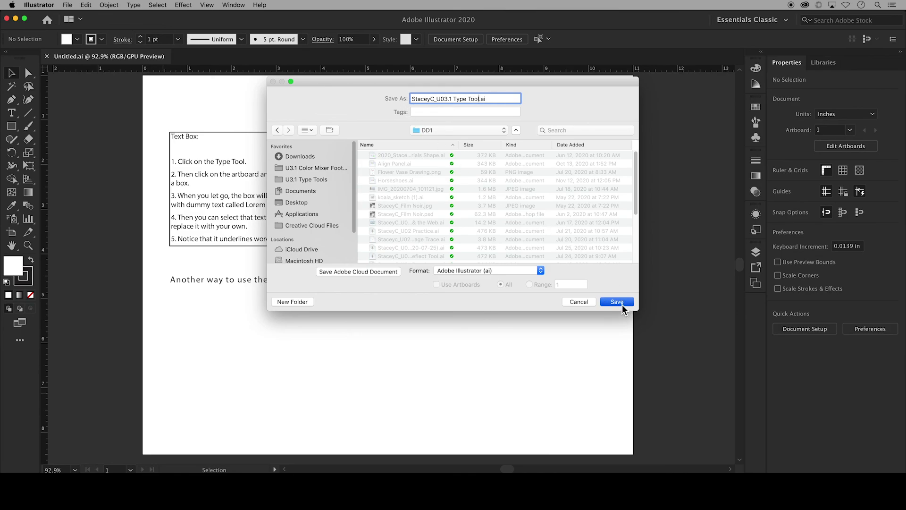
{"action": "left_click", "coordinate": [584, 396]}
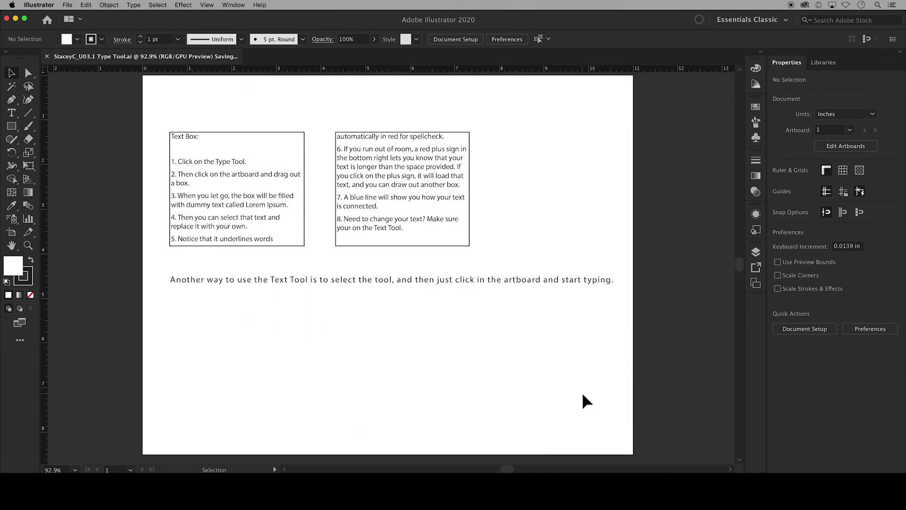